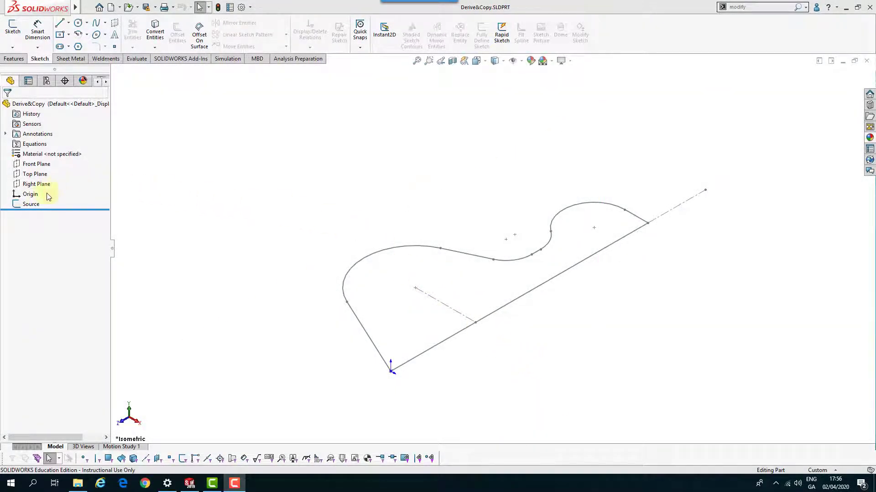
Step: Copy the Source sketch and paste it onto the Right Plane as a new Sketch1
mouse_move(32, 206)
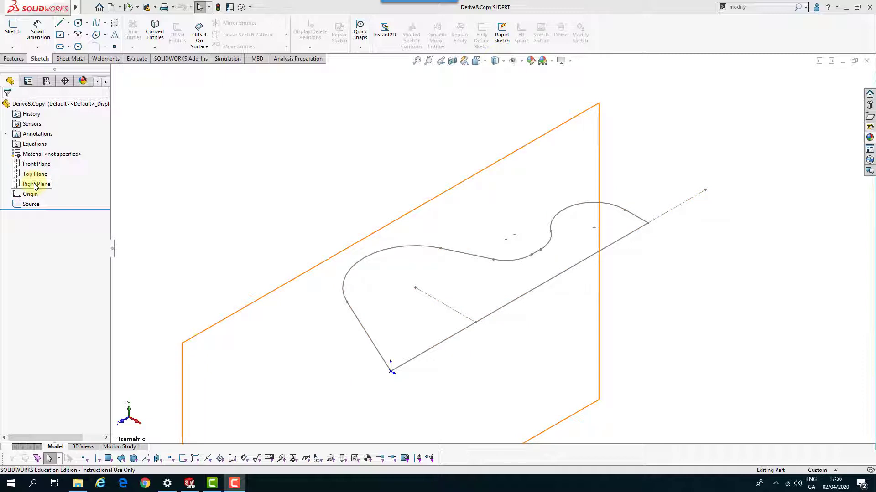
left_click(31, 205)
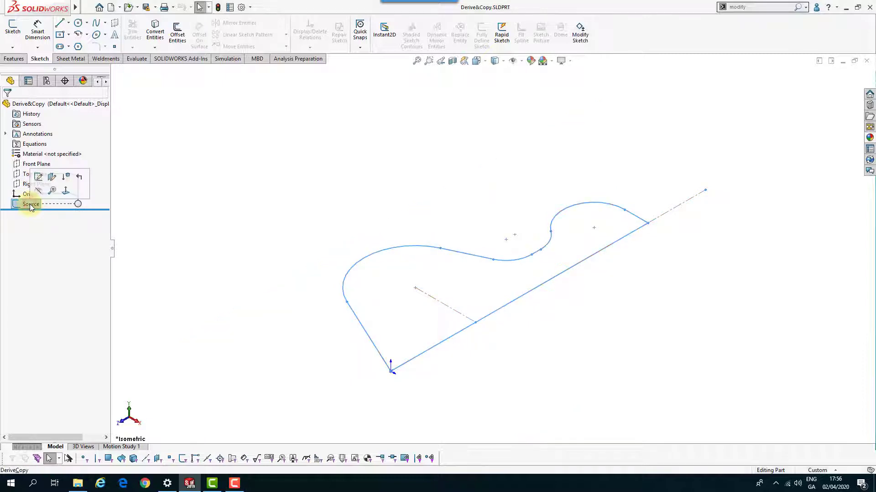
left_click(86, 8)
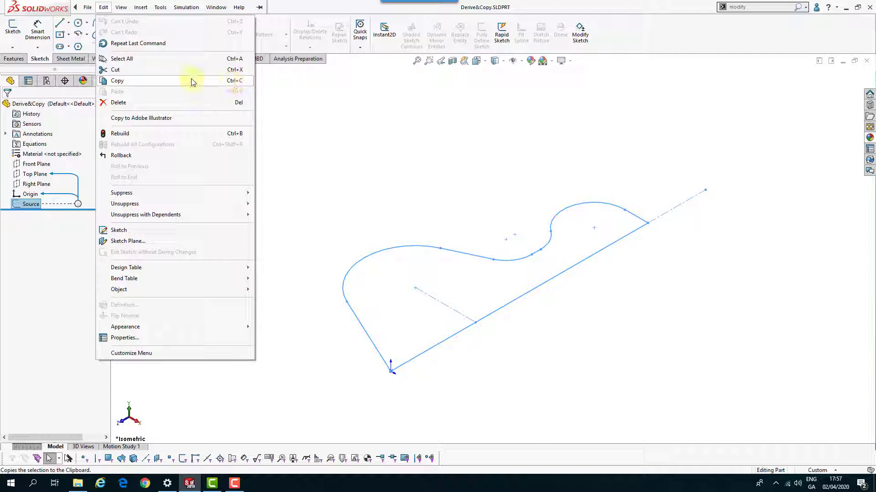
left_click(121, 80)
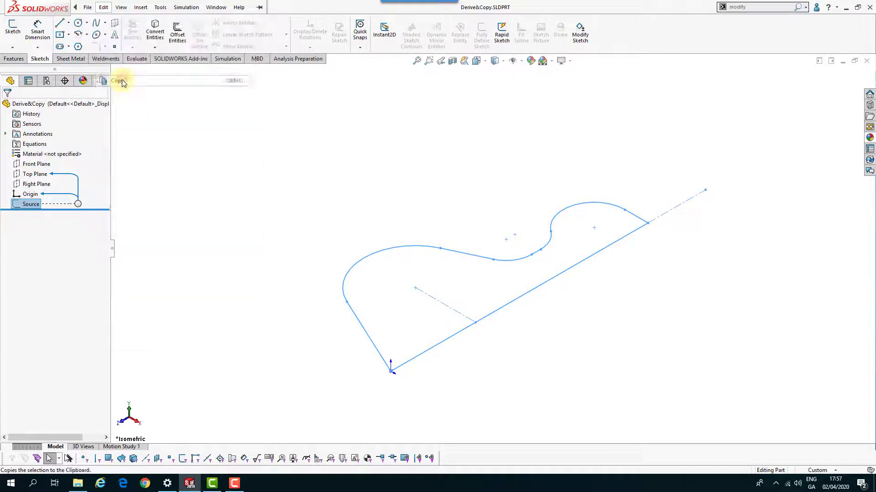
left_click(45, 184)
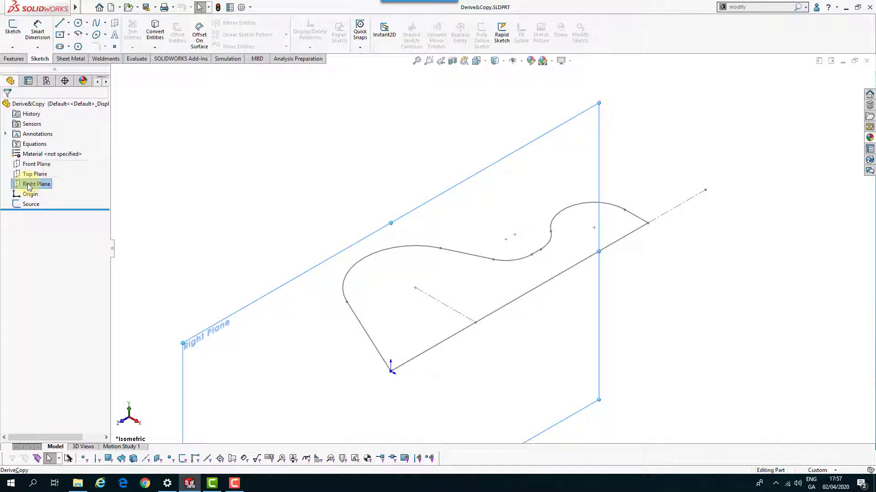
key("ctrl+v")
key("Escape")
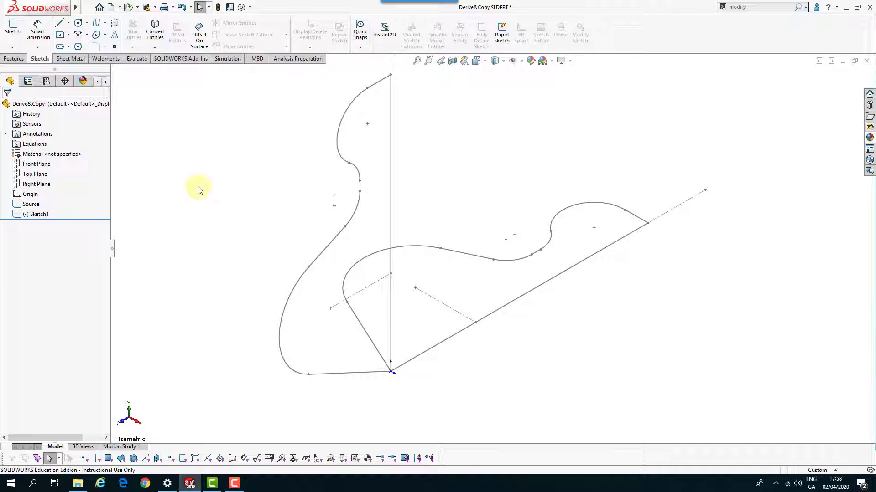
Step: Start editing Sketch1 and look through Tools > Sketch Tools for the Modify Sketch command
right_click(26, 215)
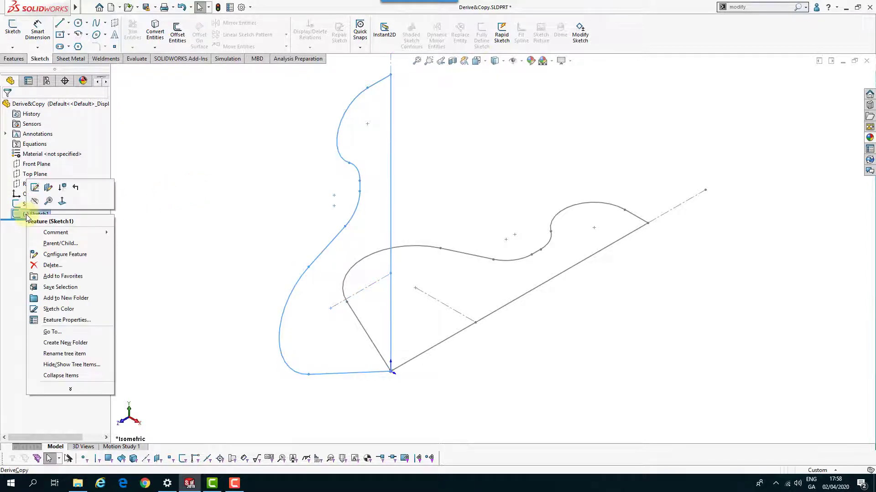
left_click(34, 188)
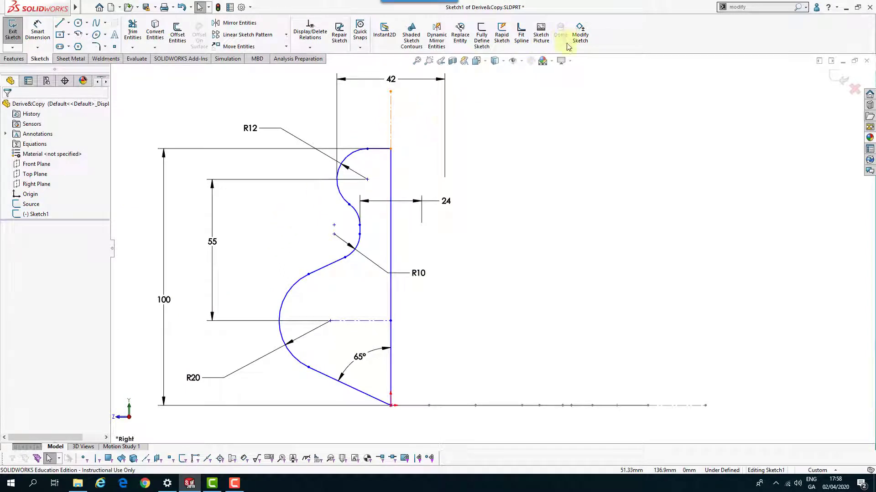
left_click(752, 6)
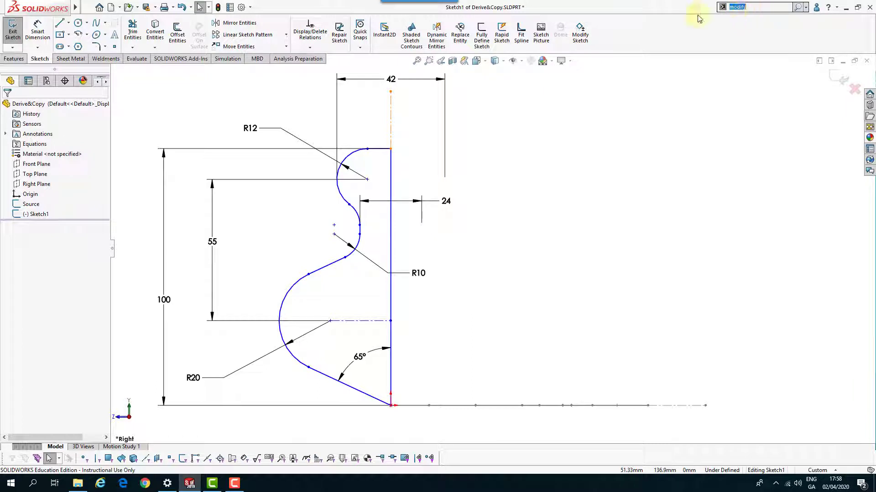
left_click(87, 8)
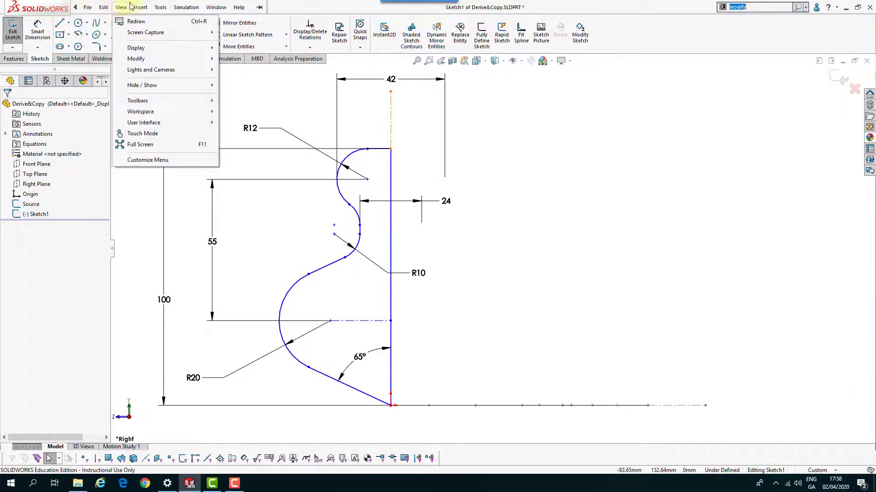
mouse_move(157, 9)
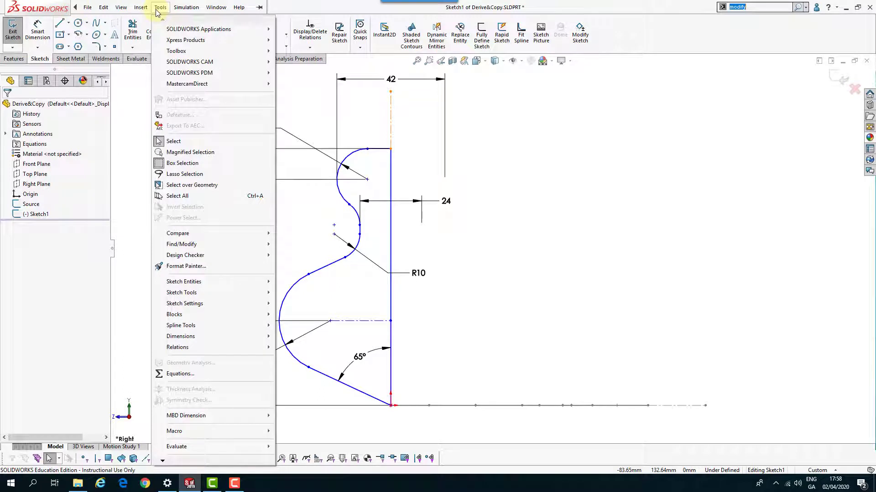
mouse_move(219, 294)
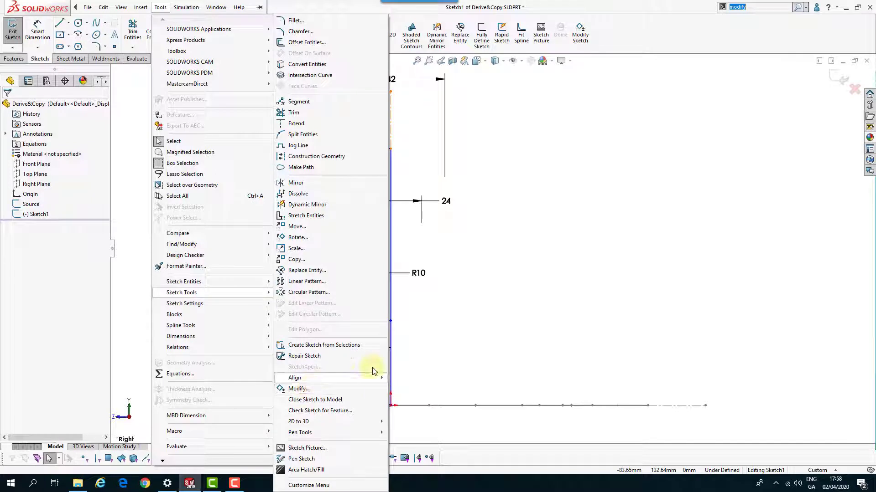
left_click(586, 102)
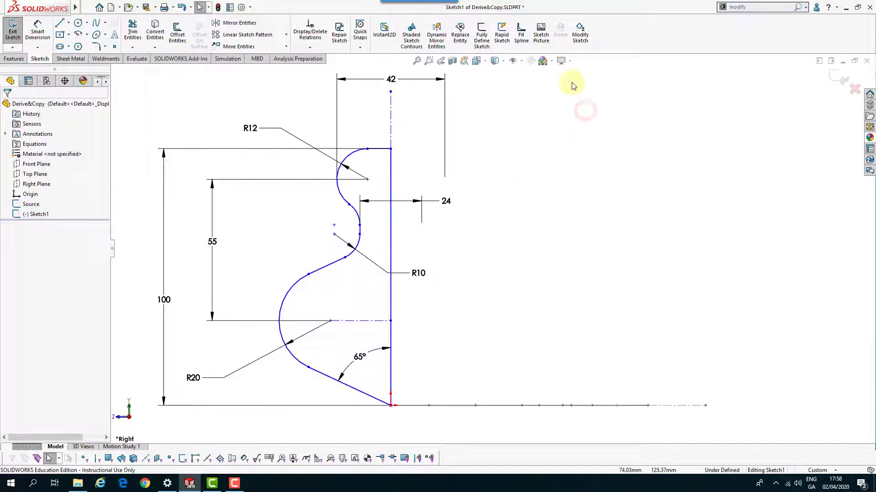
Step: Rotate Sketch1 by 270° in Modify Sketch, then view it isometrically beside Source
left_click(579, 31)
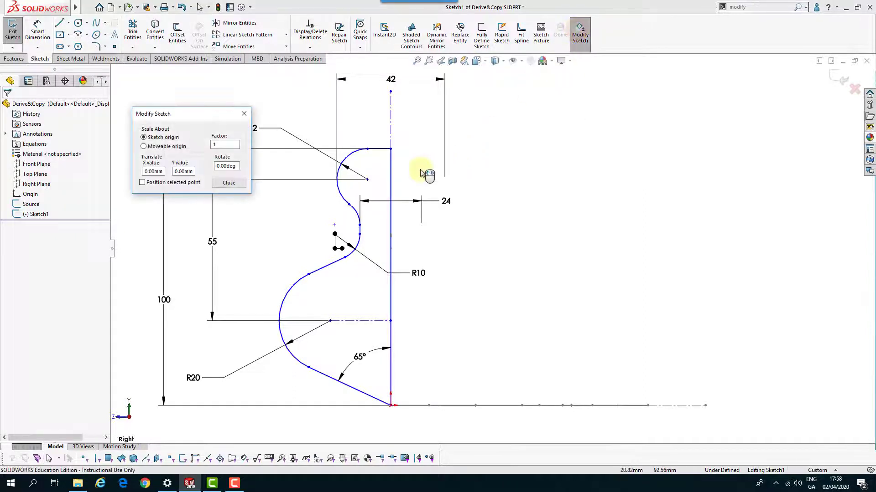
left_click(216, 166)
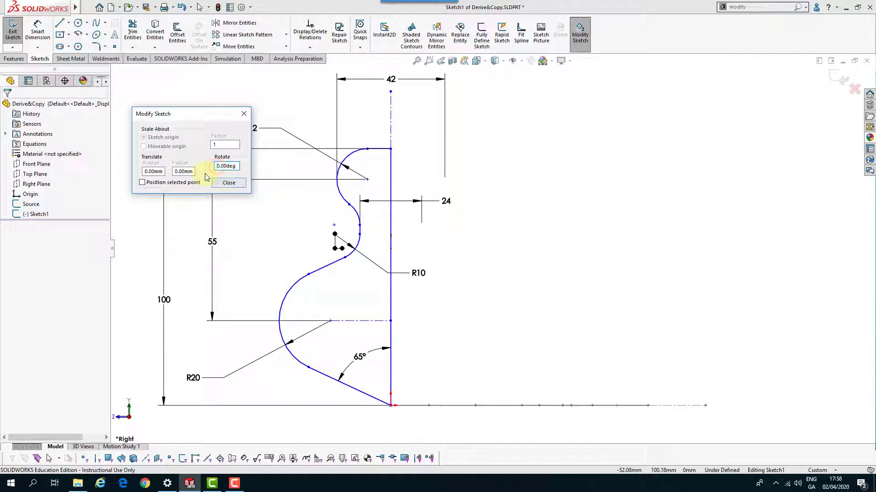
type("27")
key("Return")
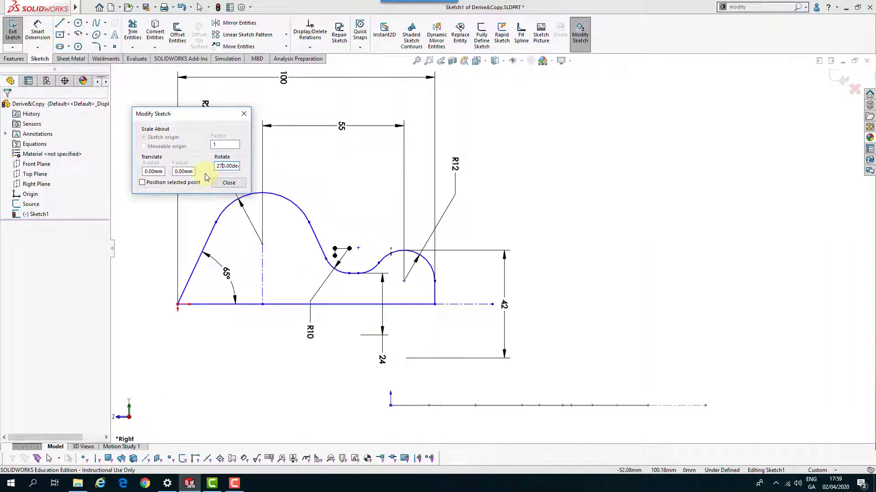
left_click(233, 184)
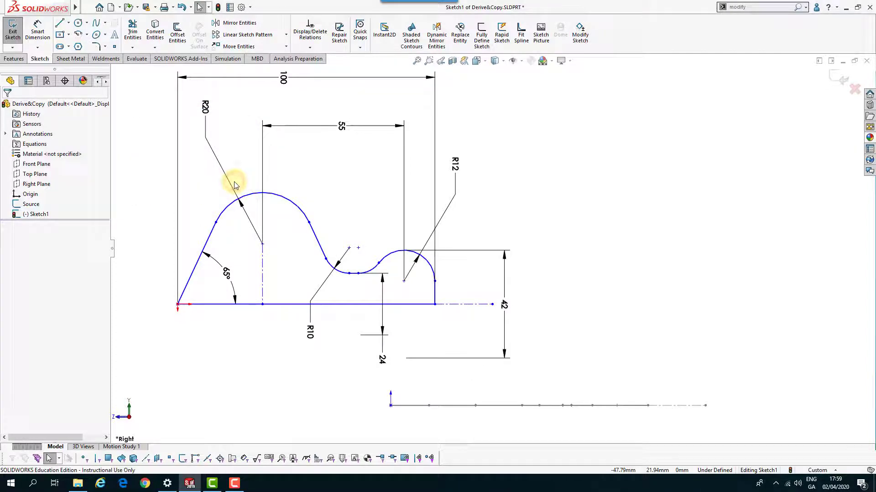
key("ctrl+7")
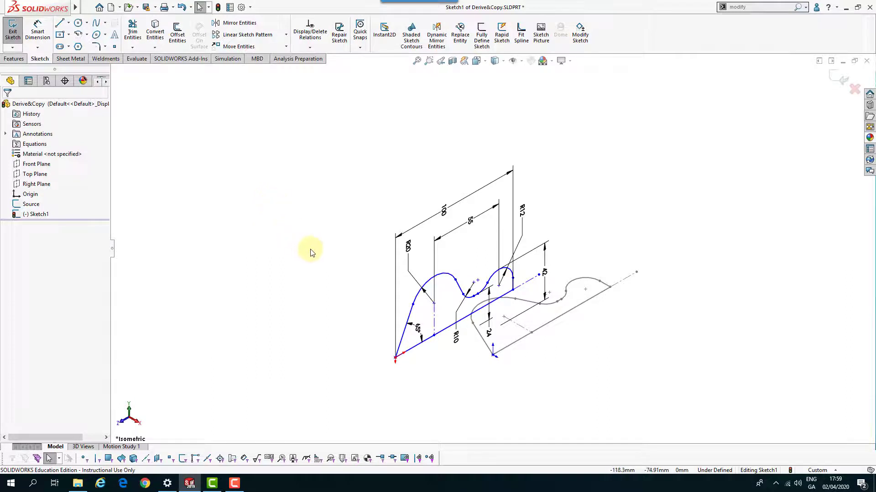
mouse_move(309, 248)
middle_mouse_down()
mouse_move(369, 252)
mouse_move(324, 236)
mouse_move(315, 223)
middle_mouse_up()
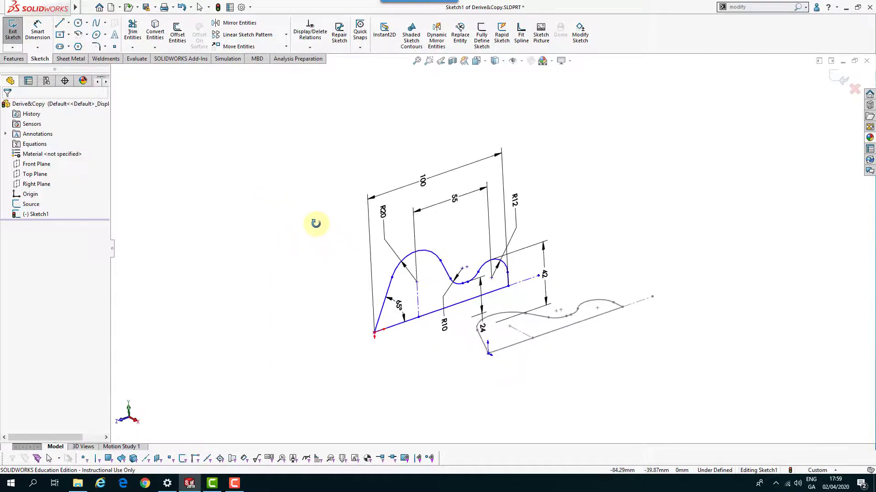
scroll(528, 313, "down", 1)
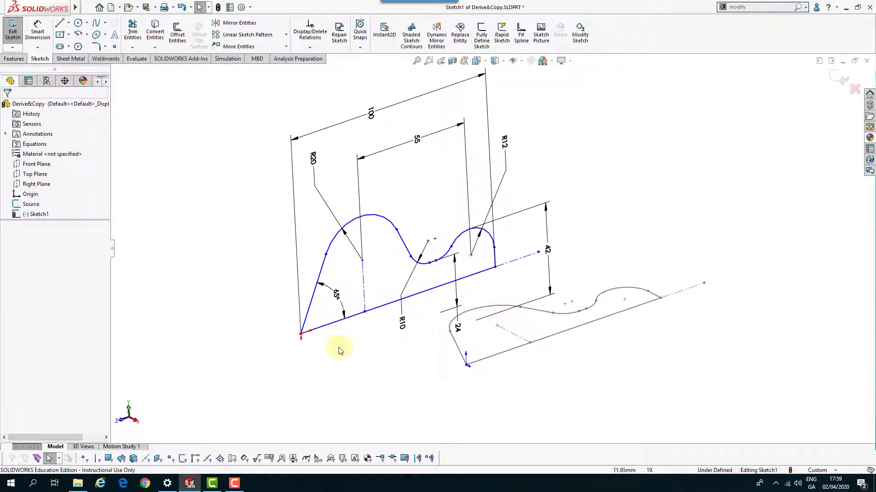
Step: Add a Coincident relation between Sketch1's bottom-left vertex and the origin
left_click(301, 336)
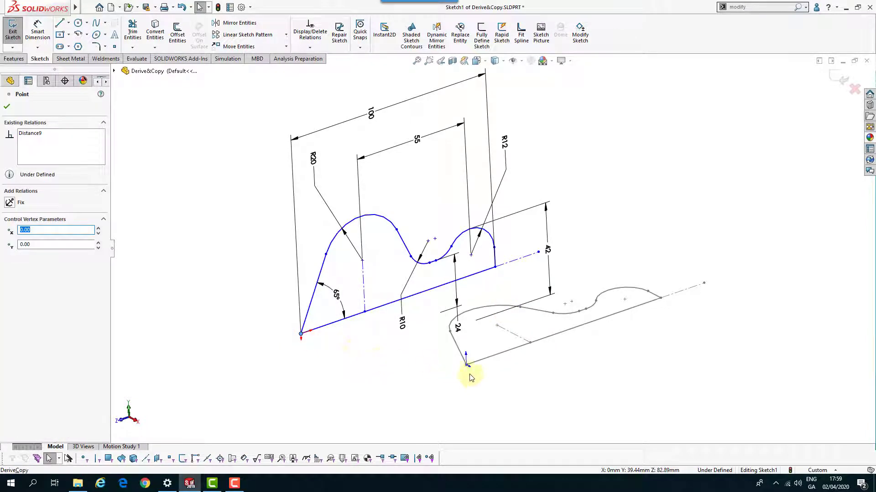
left_click(466, 364, "ctrl")
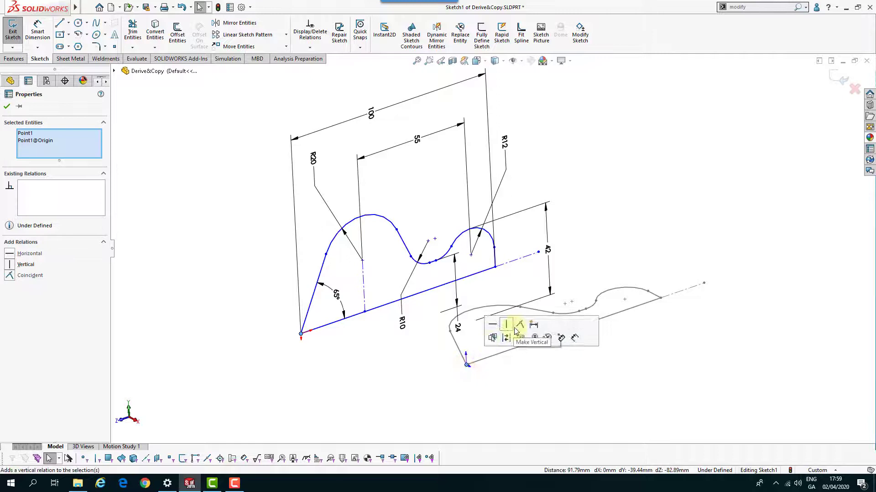
left_click(520, 324)
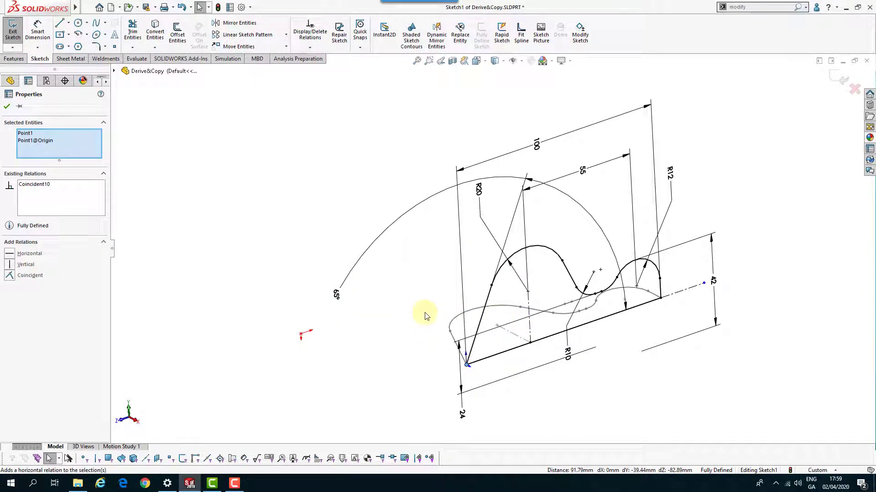
left_click(6, 106)
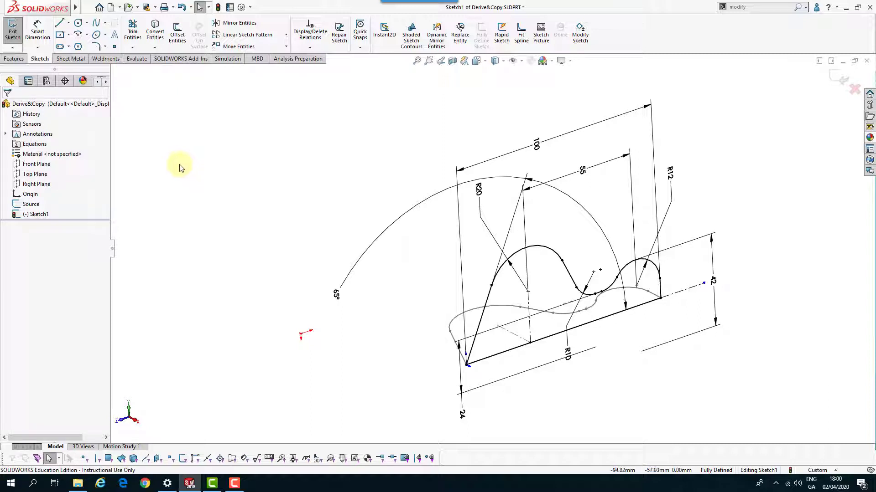
Step: Move the 65° dimension aside, view the sketch face-on, and delete the 42 dimension
mouse_move(338, 290)
left_mouse_down()
mouse_move(352, 268)
mouse_move(563, 241)
mouse_move(582, 225)
mouse_move(574, 249)
left_mouse_up()
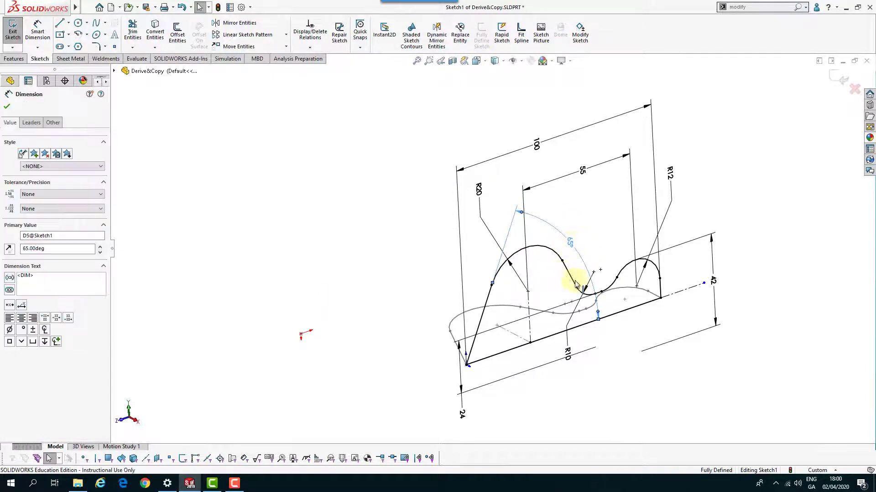
scroll(602, 305, "down", 2)
key("ctrl+8")
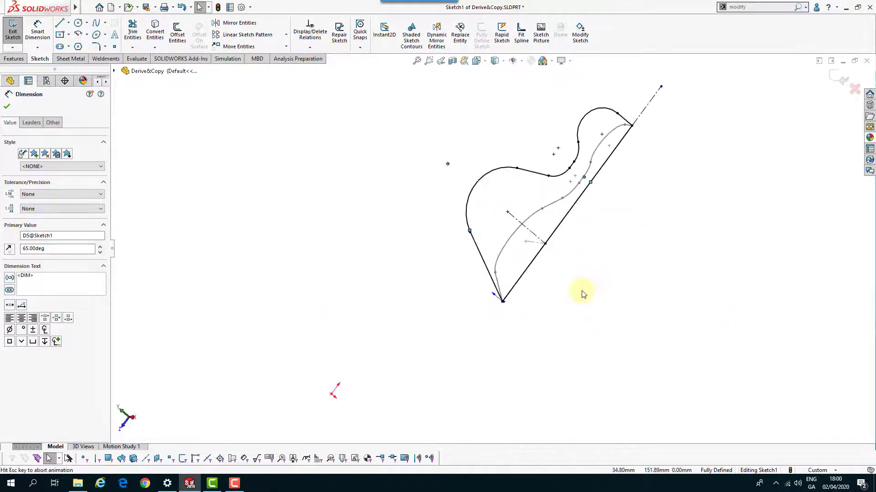
scroll(531, 110, "down", 2)
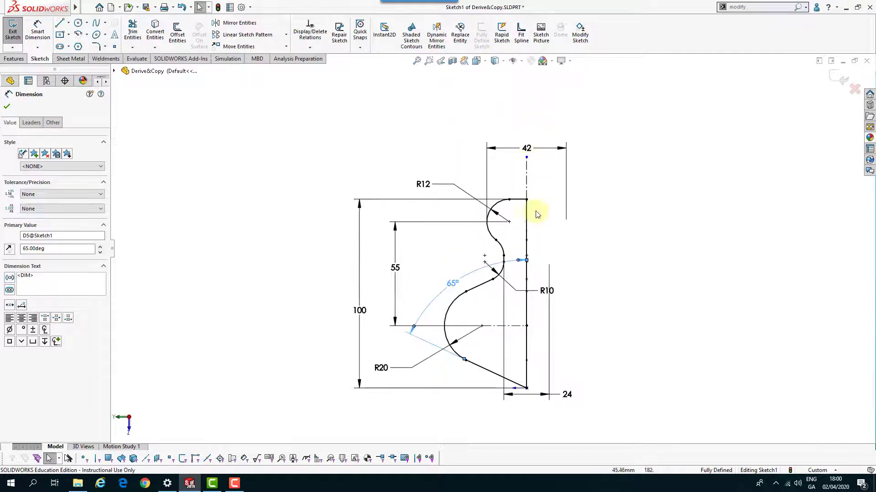
left_click(525, 137)
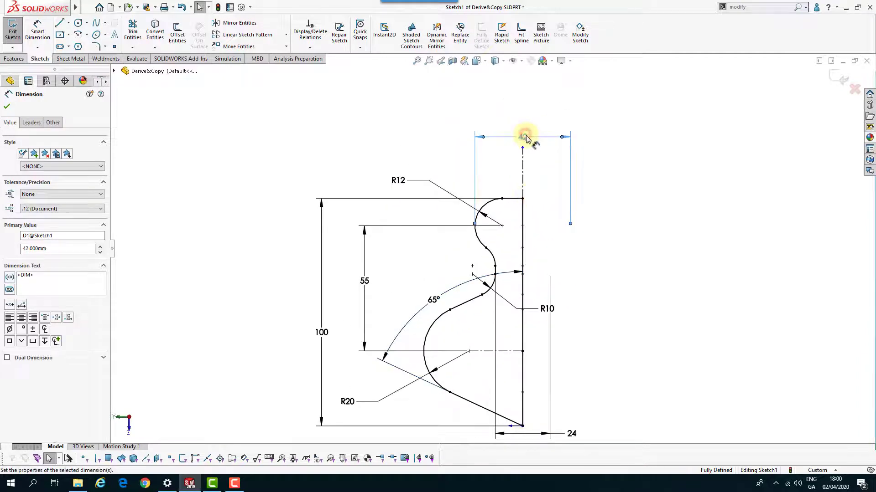
key("Delete")
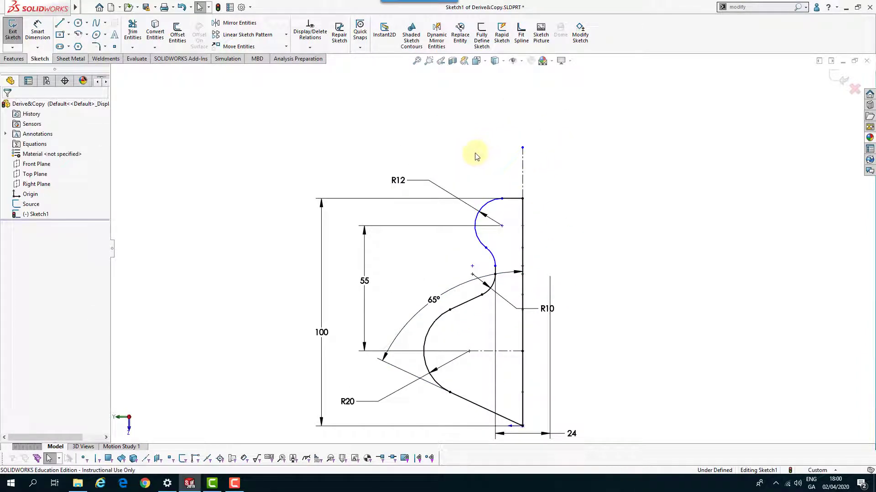
Step: Dimension the R12 arc to the vertical centreline at 25 mm
right_click_drag(474, 145, 478, 117)
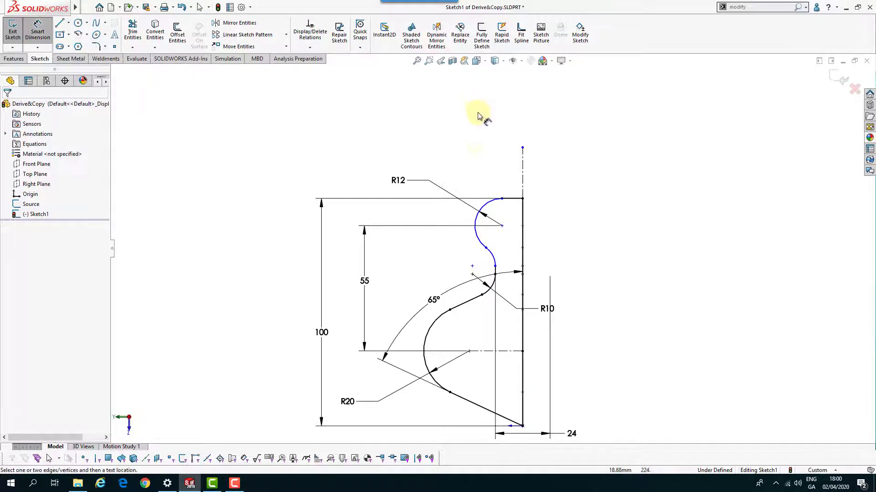
left_click(476, 222)
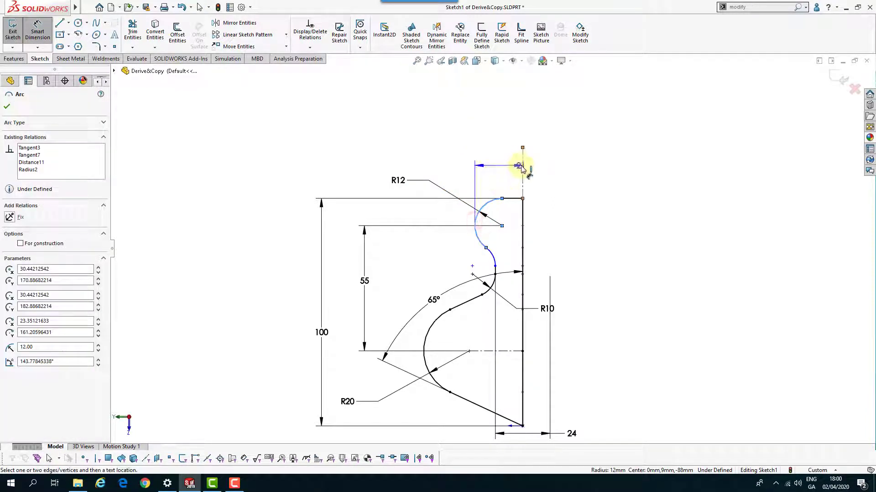
left_click(521, 165)
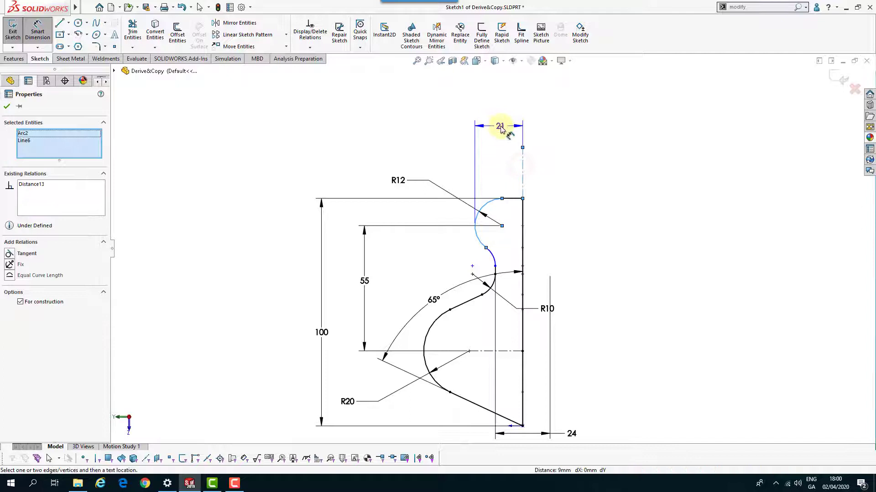
left_click(501, 127)
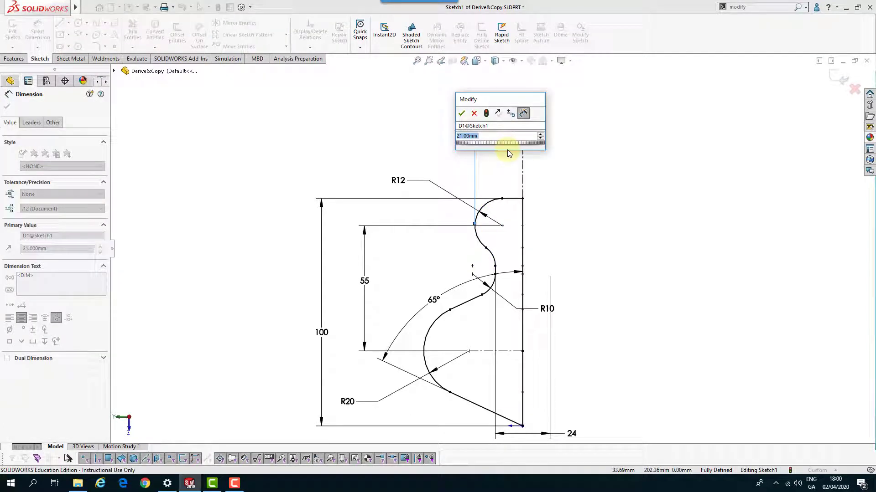
type("25")
key("Return")
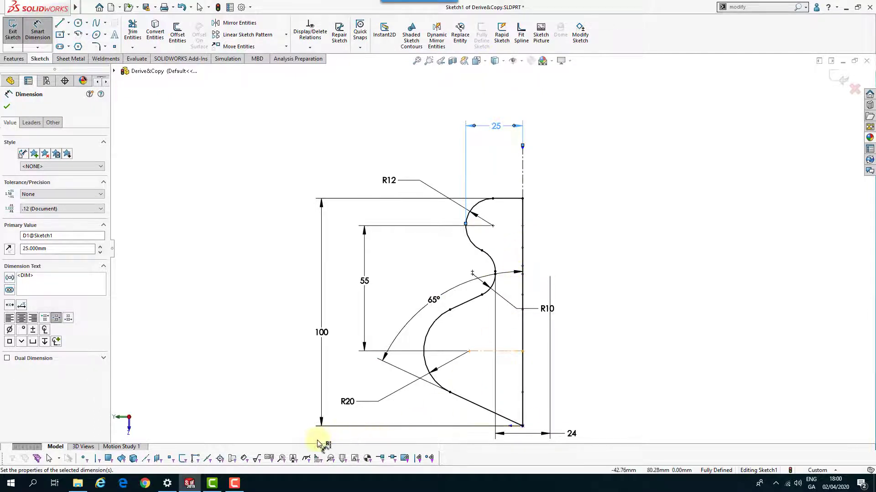
Step: Change the R20 radius to 15 and delete the 24 dimension
double_click(351, 404)
type("15")
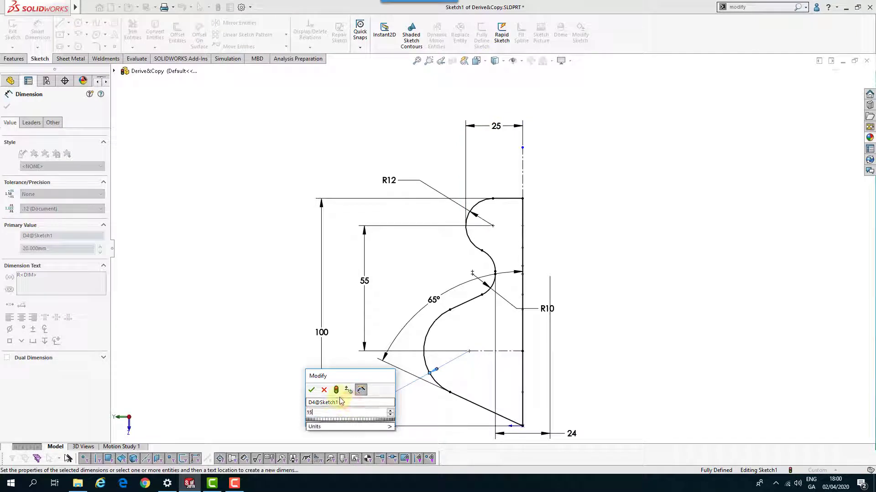
key("Return")
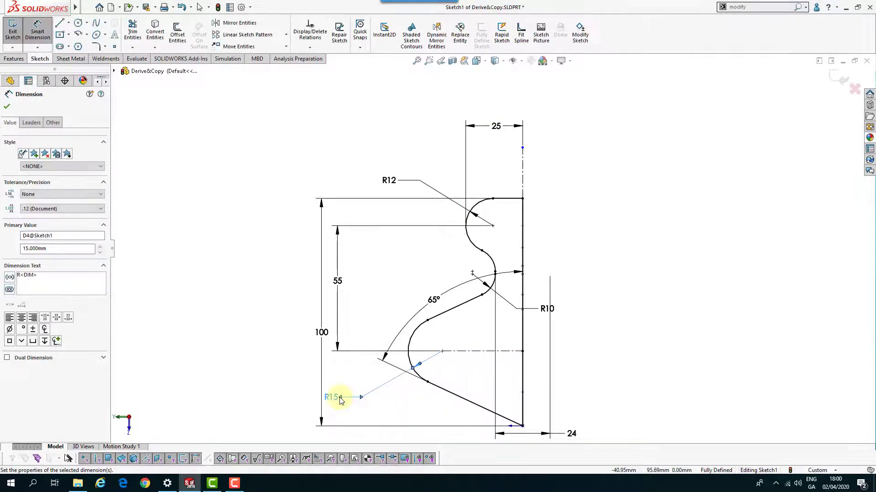
left_click(574, 439)
key("Delete")
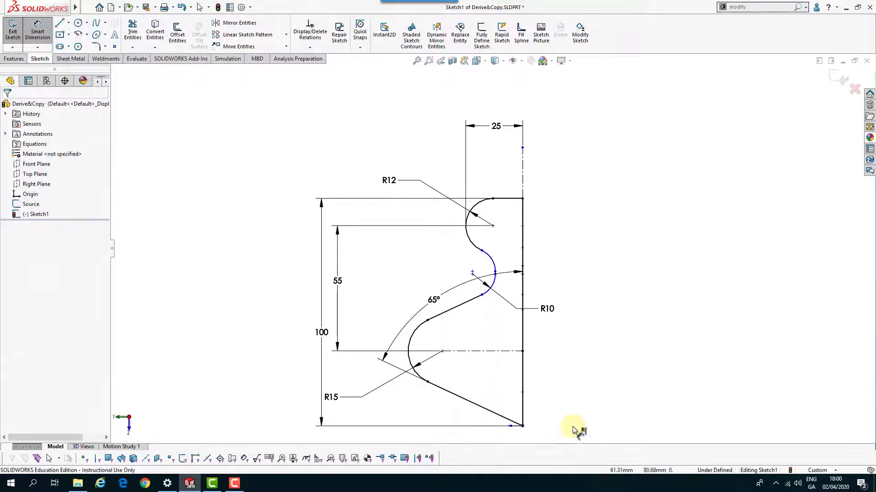
scroll(520, 278, "down", 4)
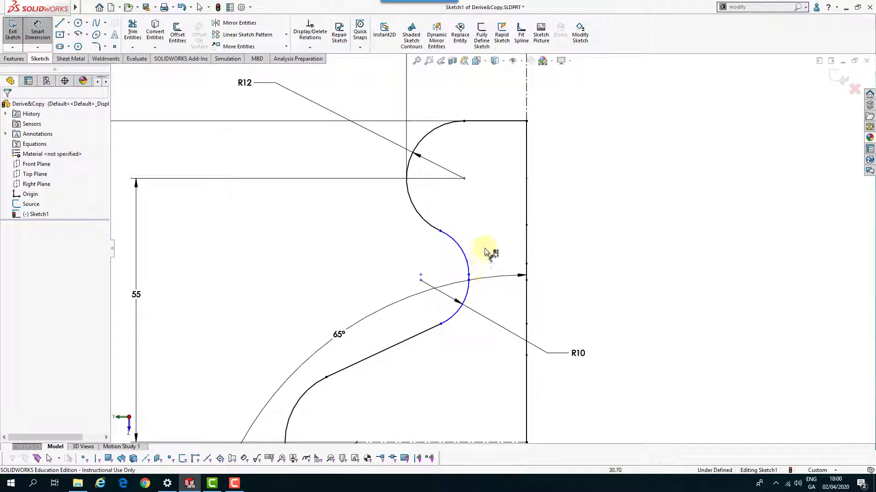
Step: Add a 12.5 mm dimension from the R10 arc to the vertical line
right_click_drag(479, 226, 492, 209)
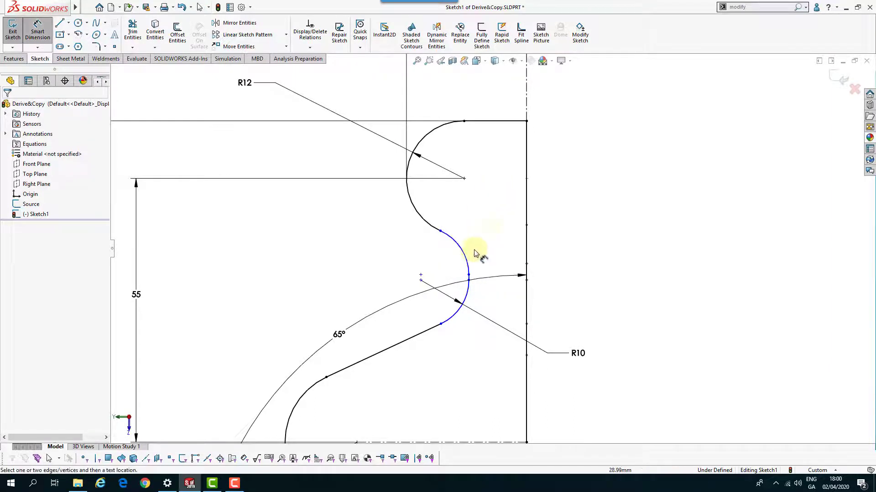
scroll(483, 279, "down", 3)
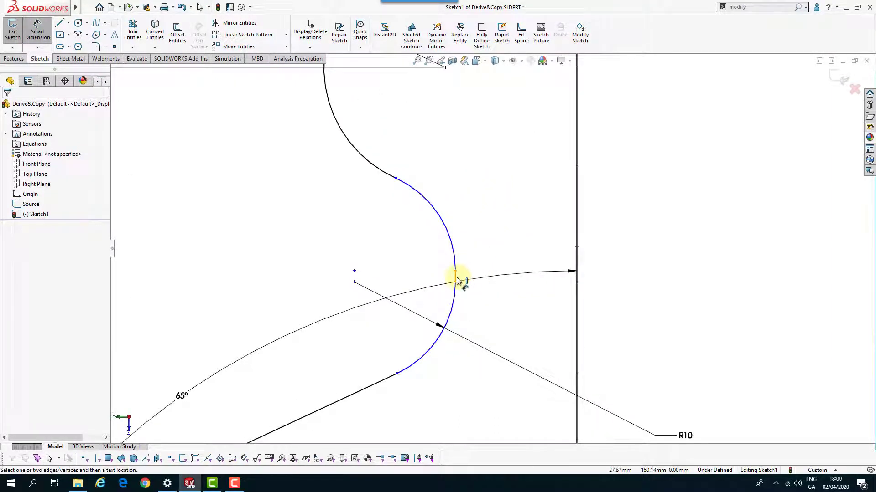
left_click(457, 279)
left_click(577, 260)
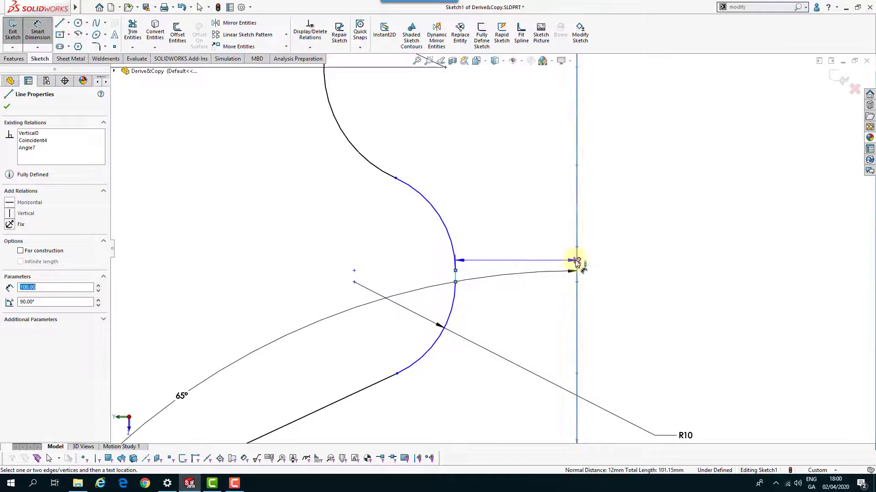
left_click(522, 183)
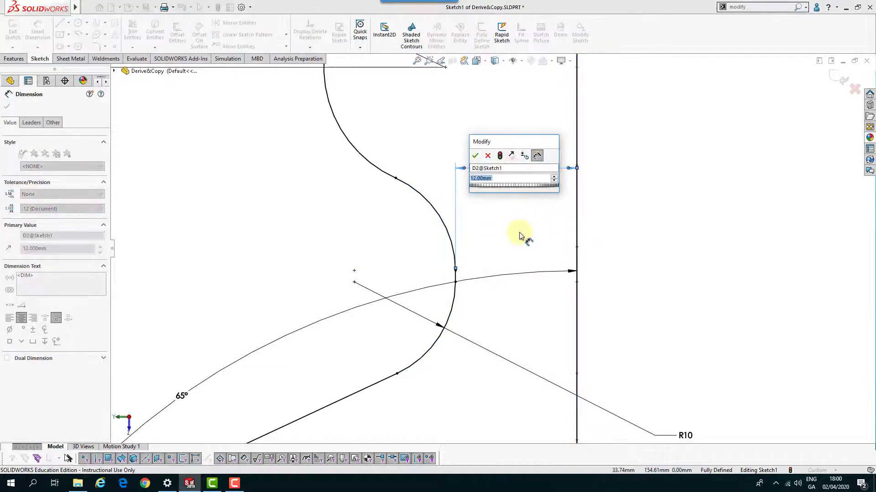
type("12.5")
key("Return")
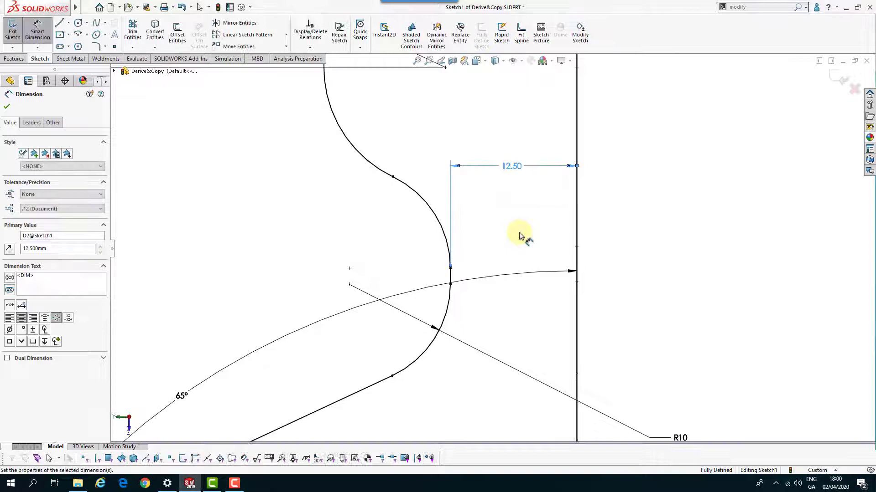
scroll(500, 225, "up", 8)
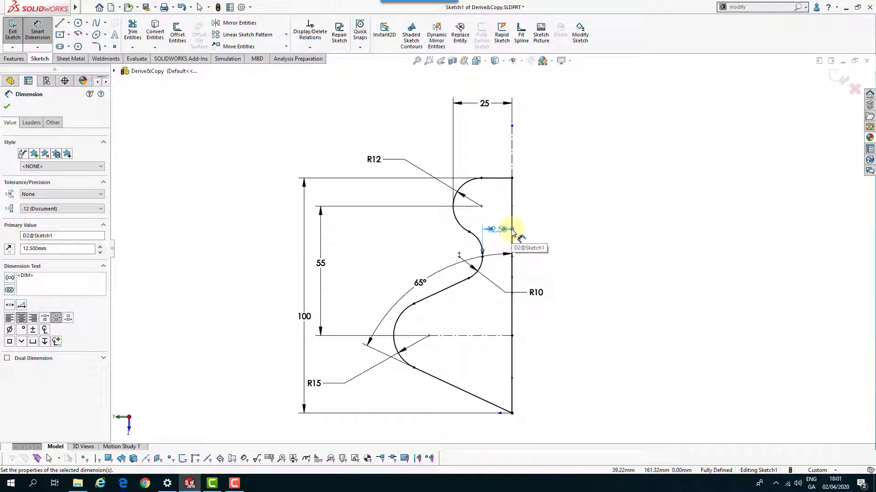
Step: Exit Sketch1, switch to isometric view, and select the Source sketch
left_click(841, 80)
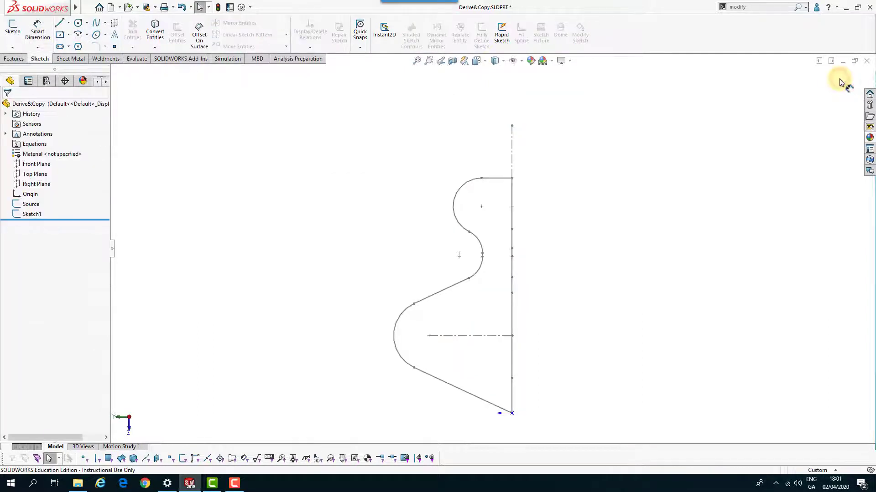
key("ctrl+7")
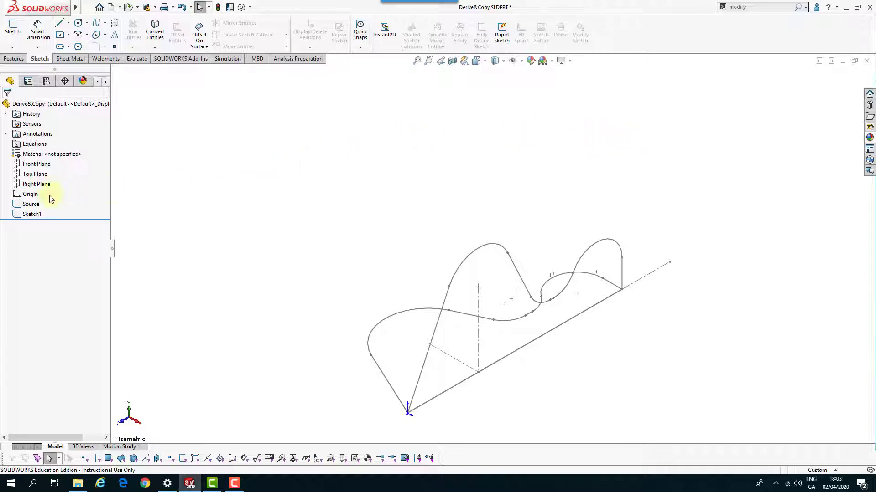
left_click(29, 207)
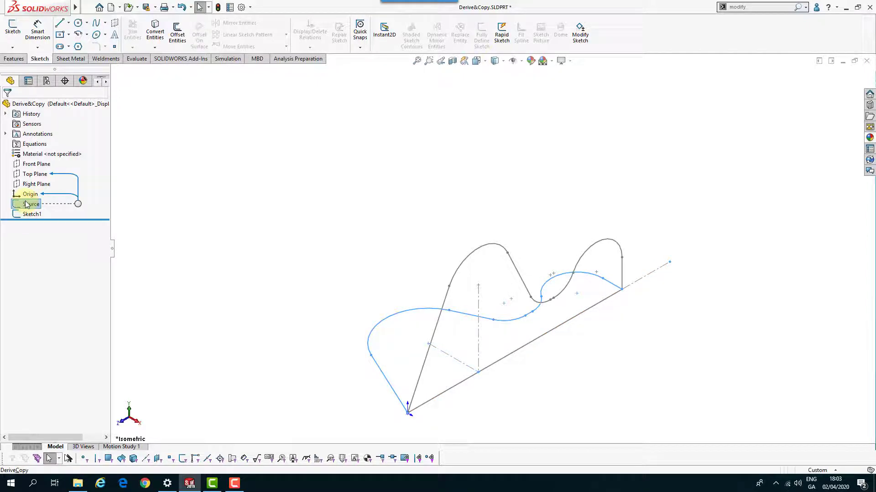
Step: Add the Top Plane to the selection, insert a derived sketch, and select the new Sketch2
left_click(31, 175, "ctrl")
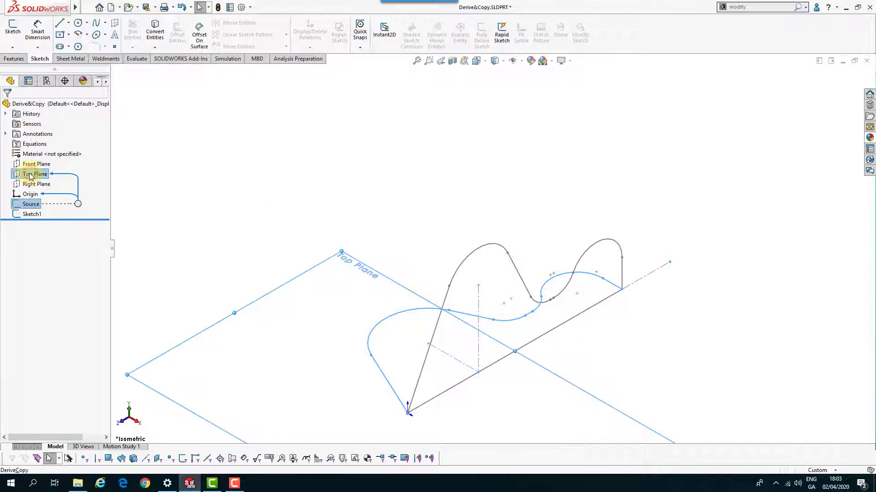
left_click(87, 7)
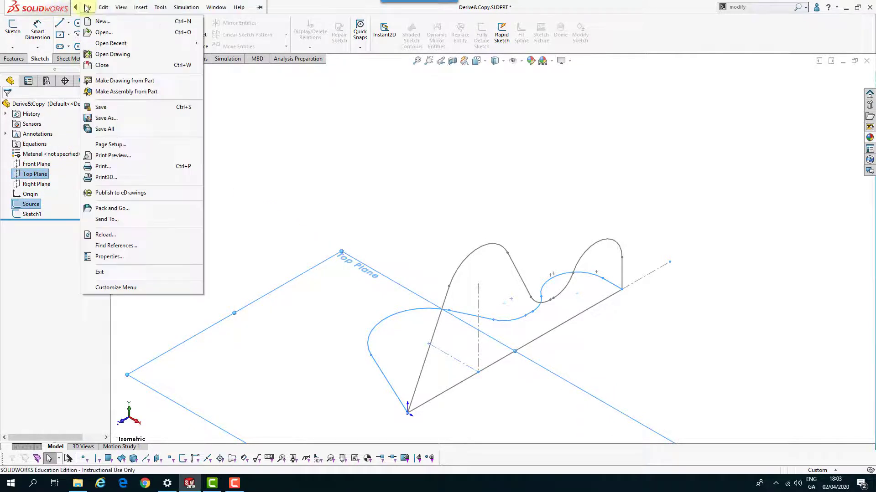
mouse_move(172, 10)
left_click(141, 8)
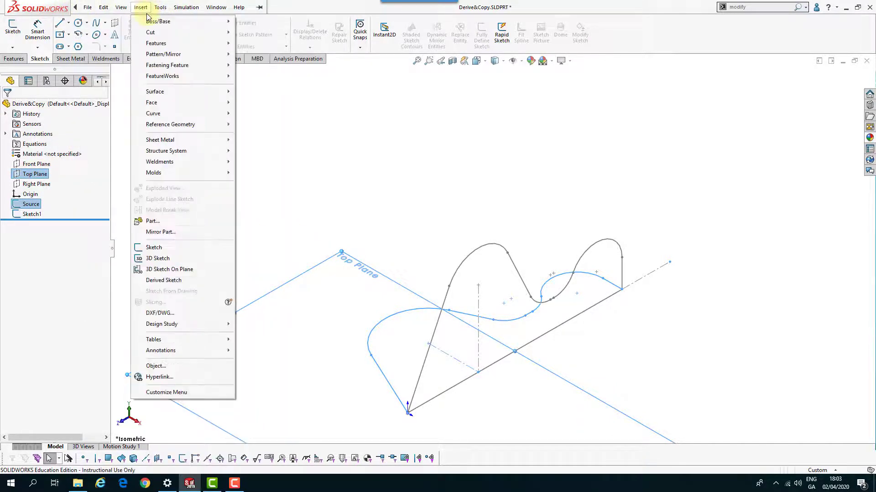
left_click(176, 280)
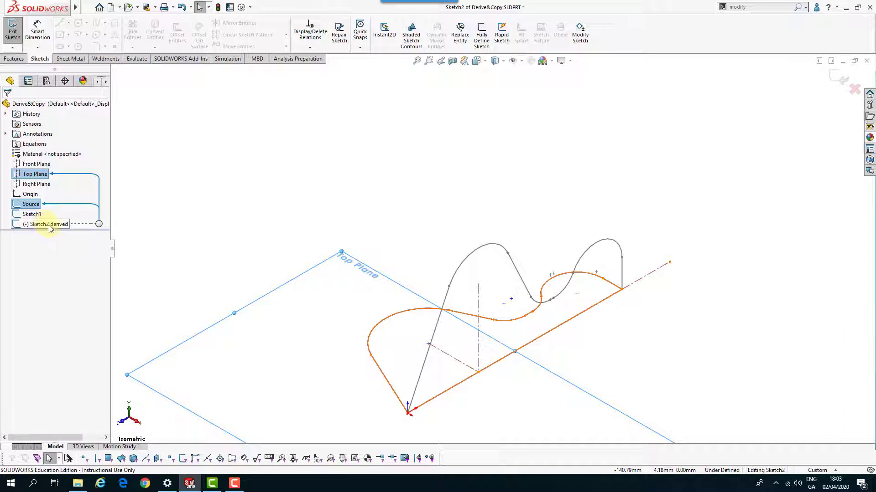
left_click_drag(50, 229, 58, 228)
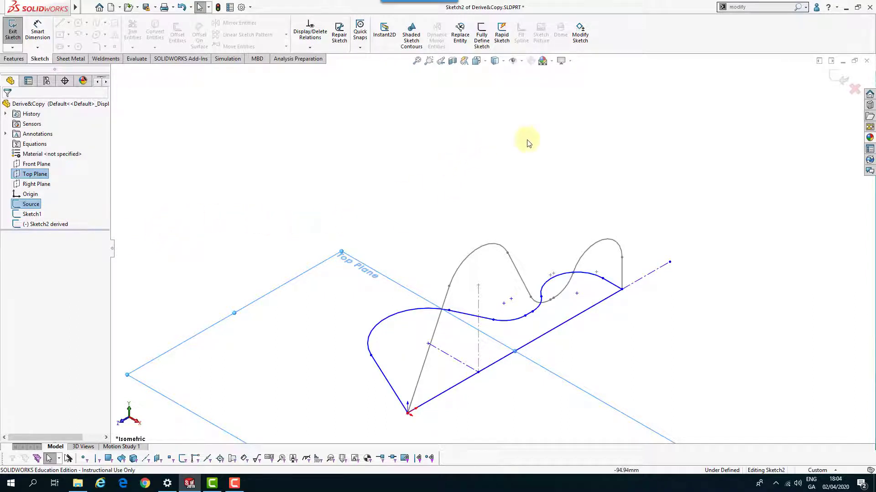
Step: Rotate derived Sketch2 about its origin in Modify Sketch so it faces the opposite way
left_click(580, 33)
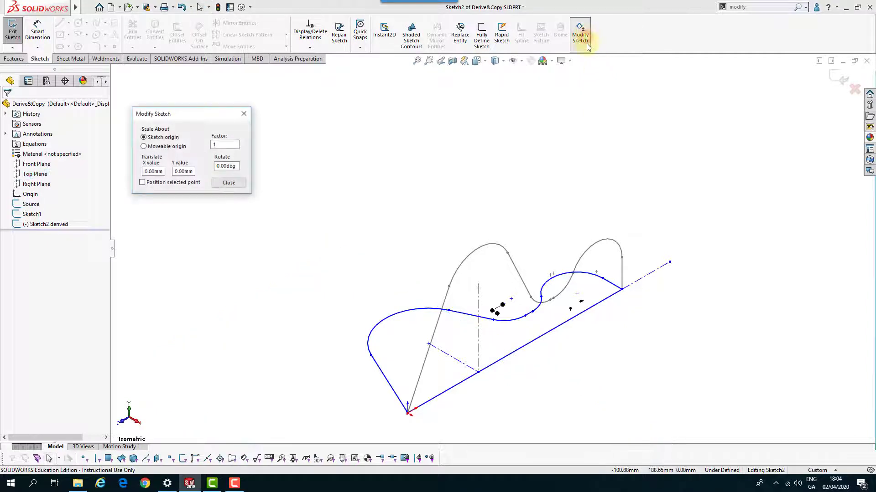
left_click(497, 317)
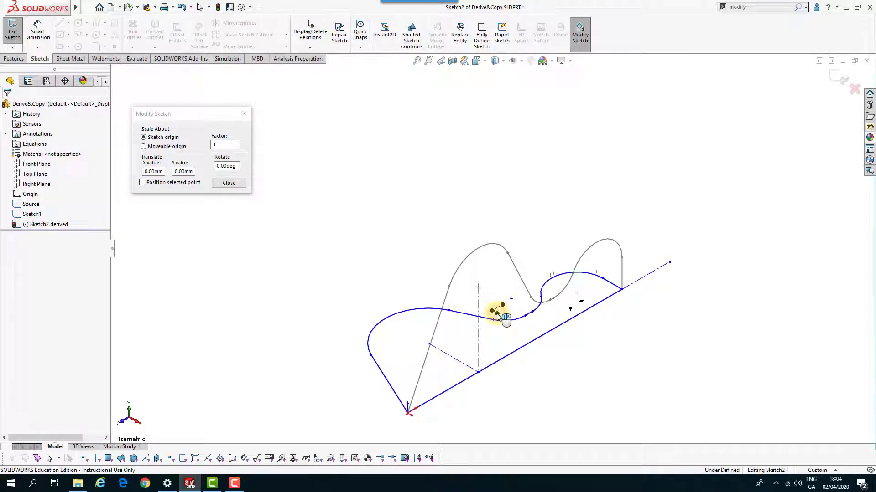
right_click_drag(498, 317, 499, 318)
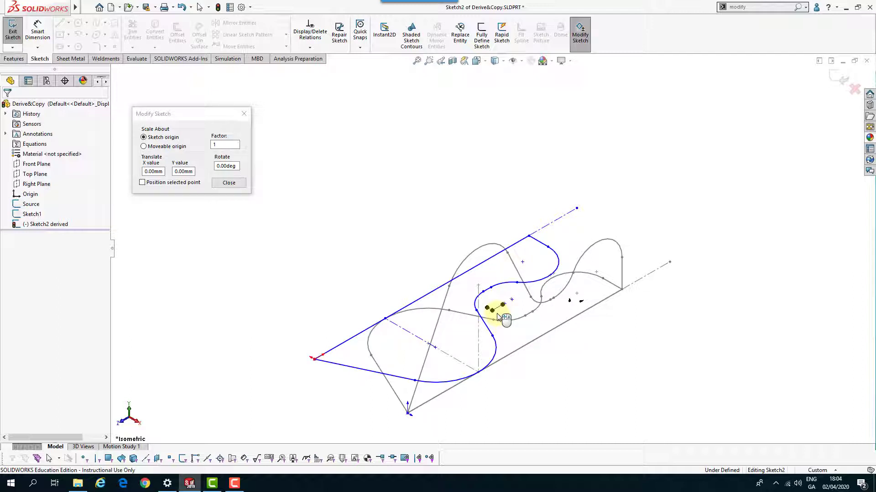
left_click(242, 186)
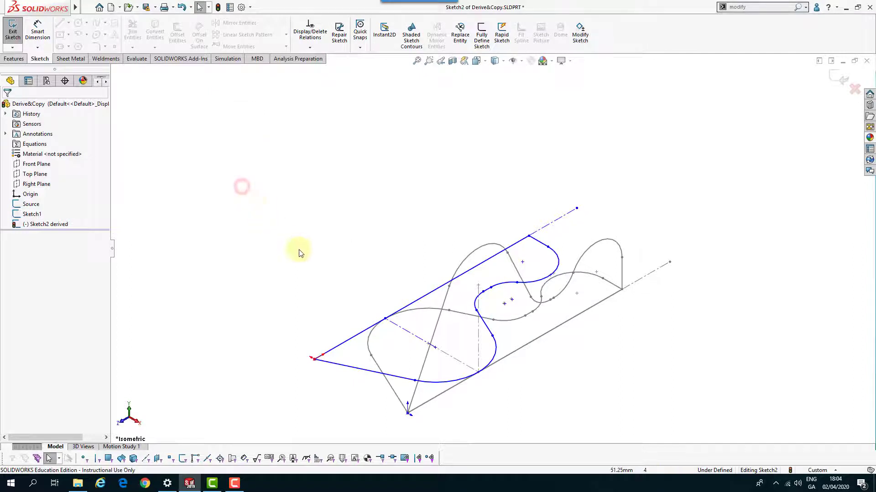
Step: Make the derived line's endpoint coincident with the model origin
left_click(314, 361)
left_click(408, 414, "ctrl")
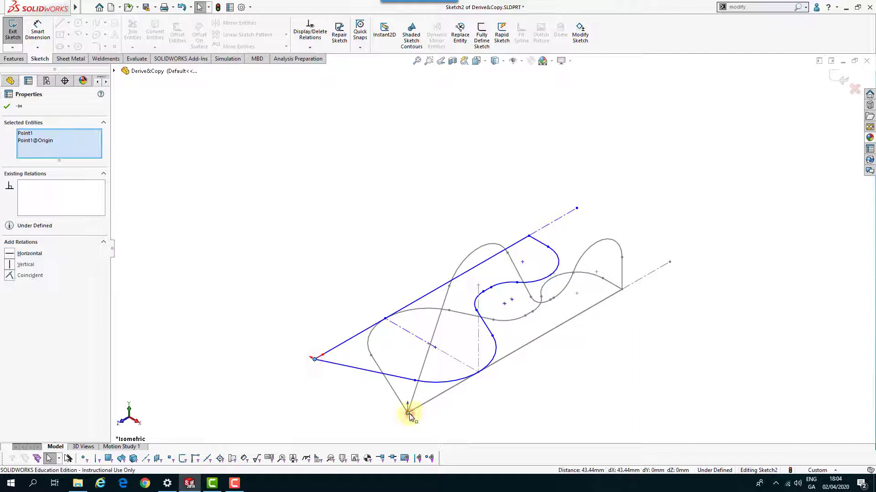
left_click(463, 375)
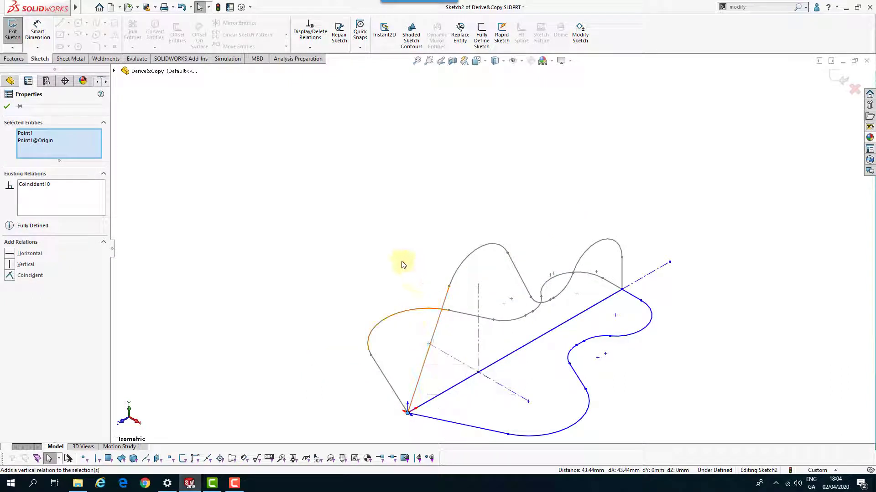
left_click(280, 239)
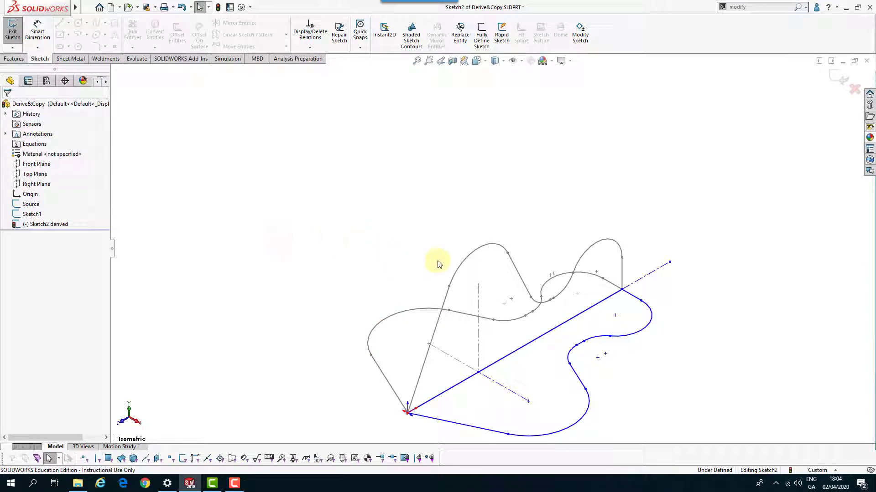
Step: Drag the loose endpoint, then make the spline endpoint coincident with the original line's endpoint
scroll(561, 371, "down", 3)
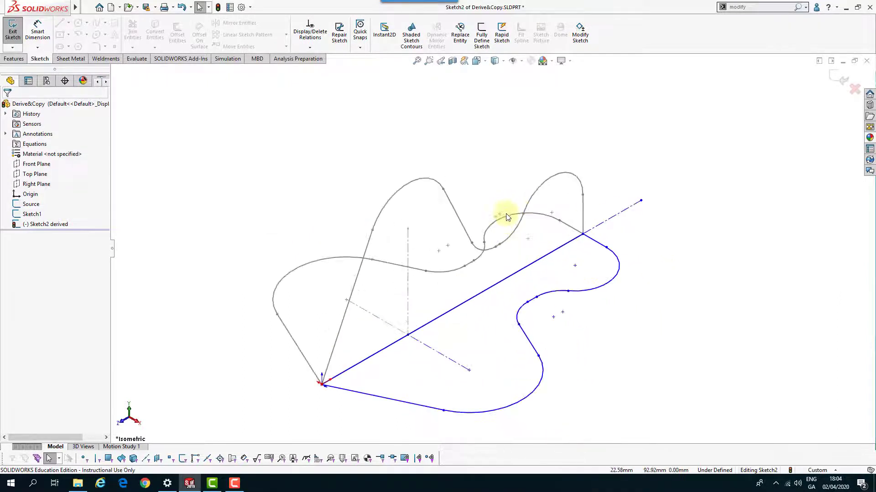
mouse_move(582, 235)
left_mouse_down()
mouse_move(609, 266)
mouse_move(602, 286)
mouse_move(587, 253)
mouse_move(601, 254)
left_mouse_up()
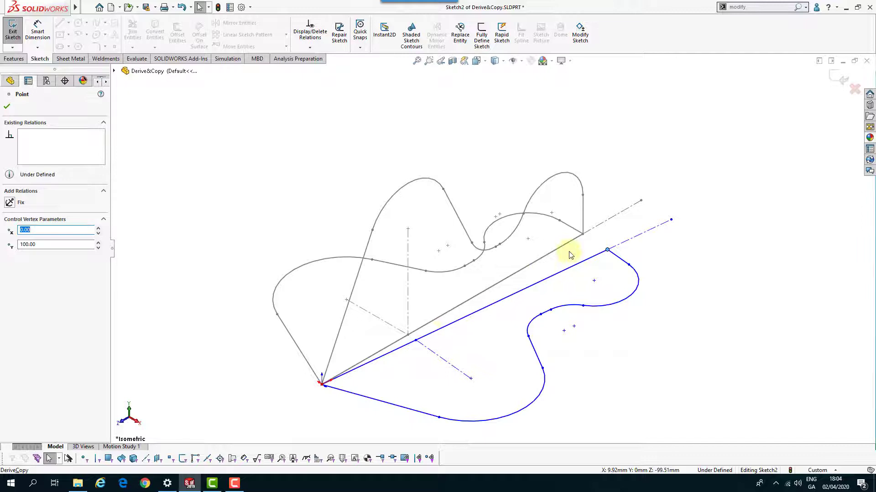
left_click(669, 255)
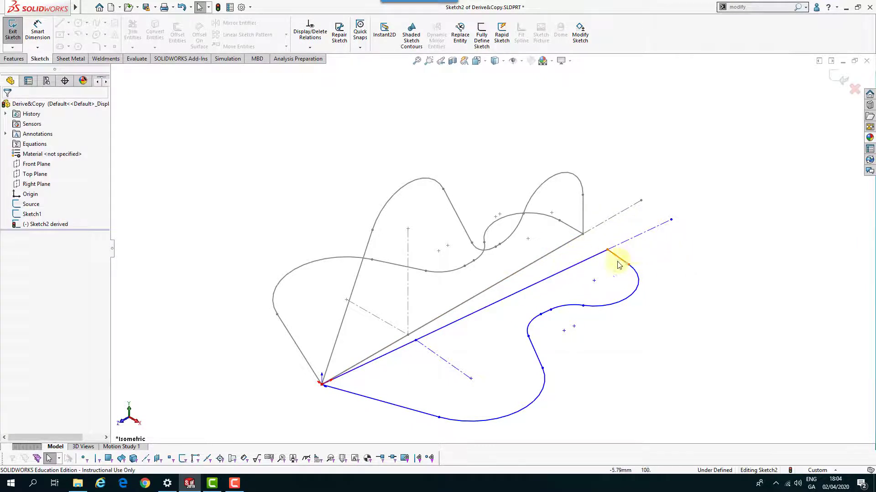
left_click(606, 250)
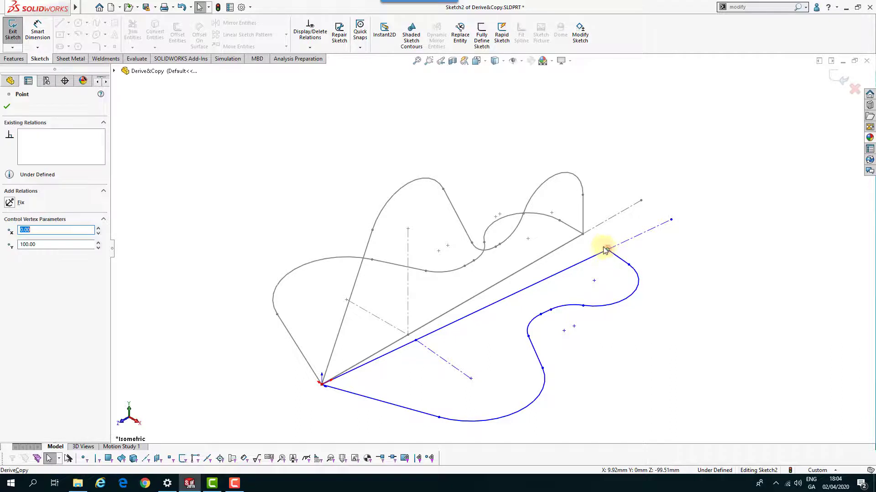
left_click(582, 234, "ctrl")
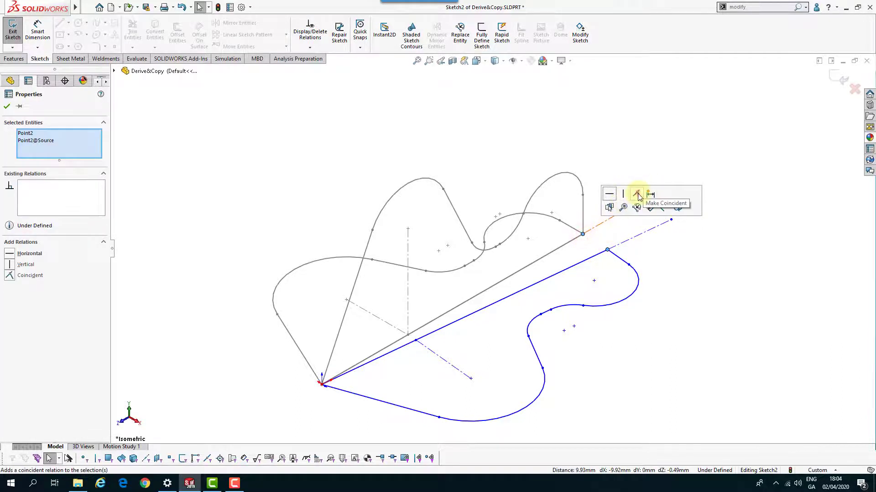
left_click(637, 195)
left_click(584, 154)
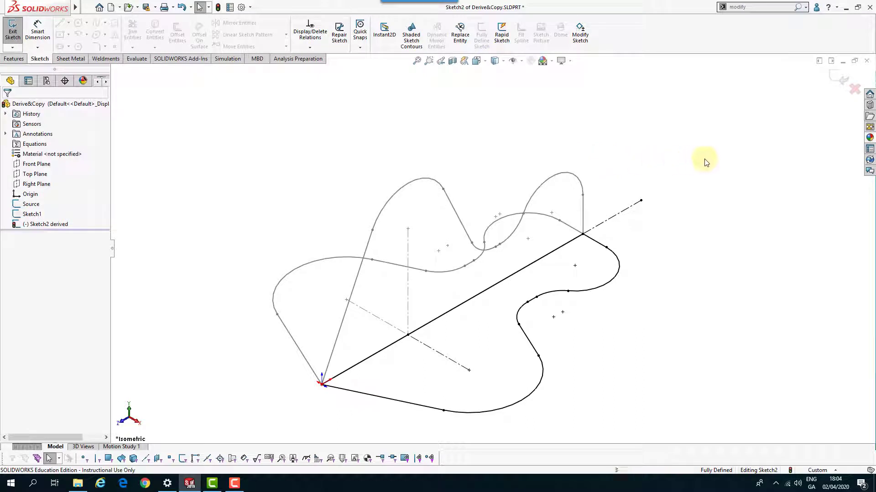
Step: Exit the derived sketch, check the three profiles from another angle, and switch to Features
left_click(834, 77)
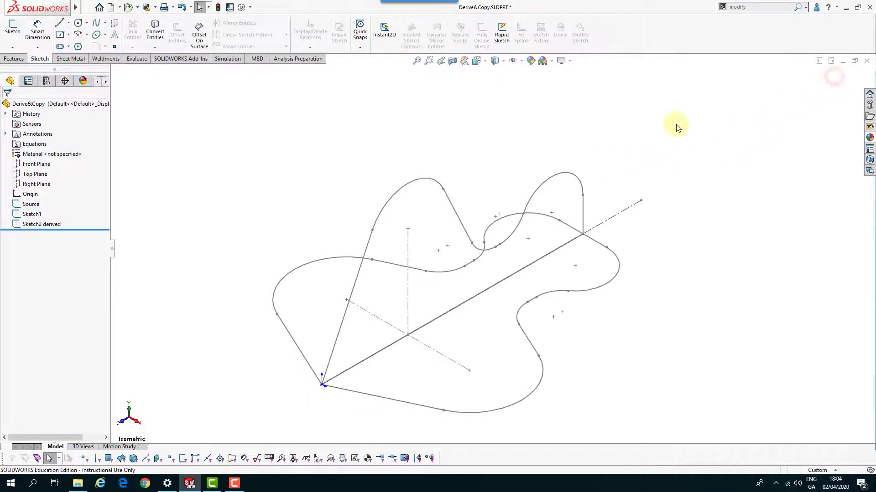
mouse_move(463, 279)
middle_mouse_down()
mouse_move(504, 256)
mouse_move(491, 256)
mouse_move(472, 280)
middle_mouse_up()
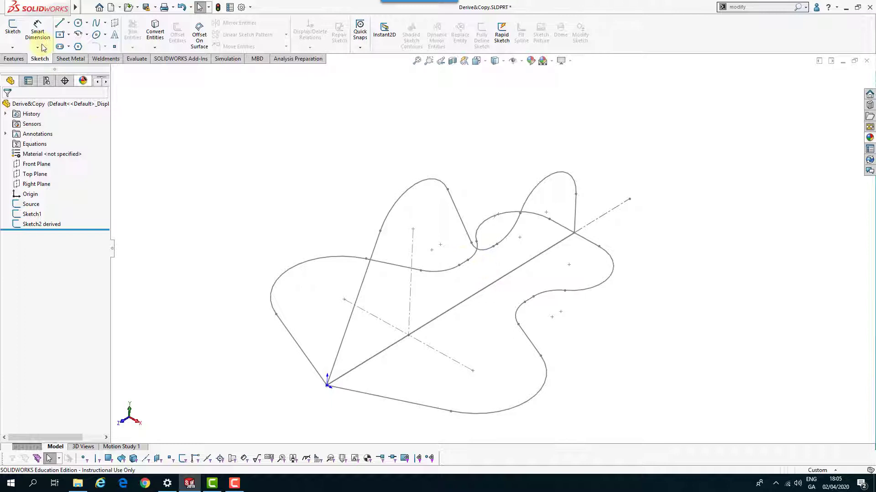
left_click(19, 61)
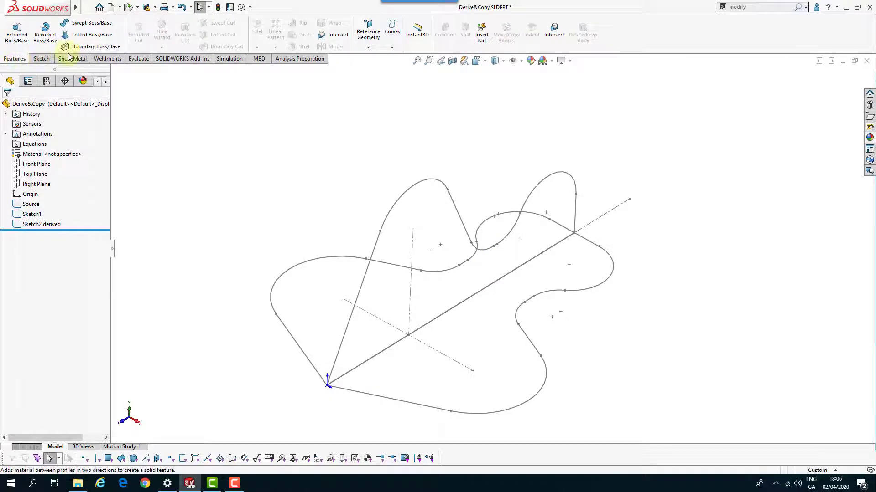
Step: Start a Boundary Boss/Base through Source, Sketch1 and Sketch2 with preview mesh density 7
left_click(86, 47)
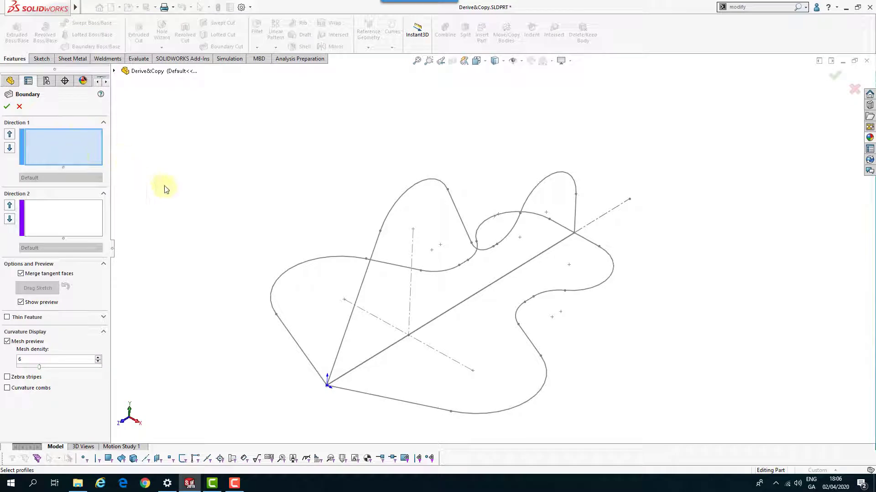
left_click(276, 316)
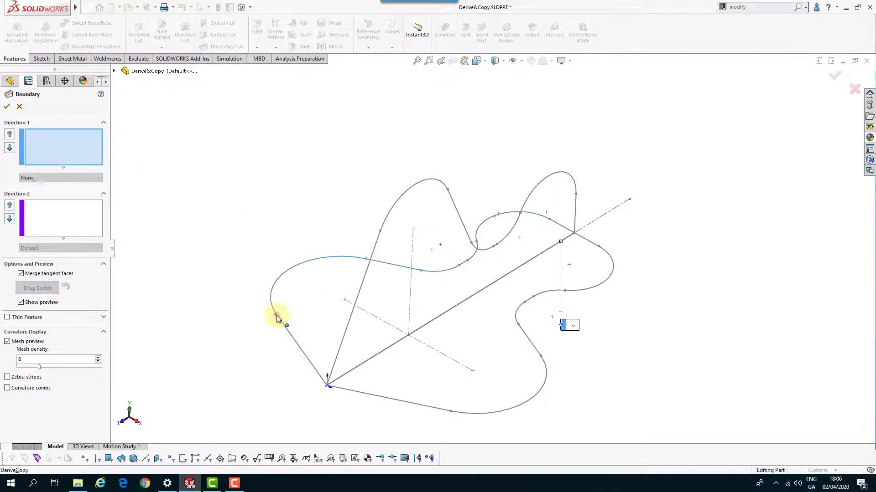
left_click(380, 232)
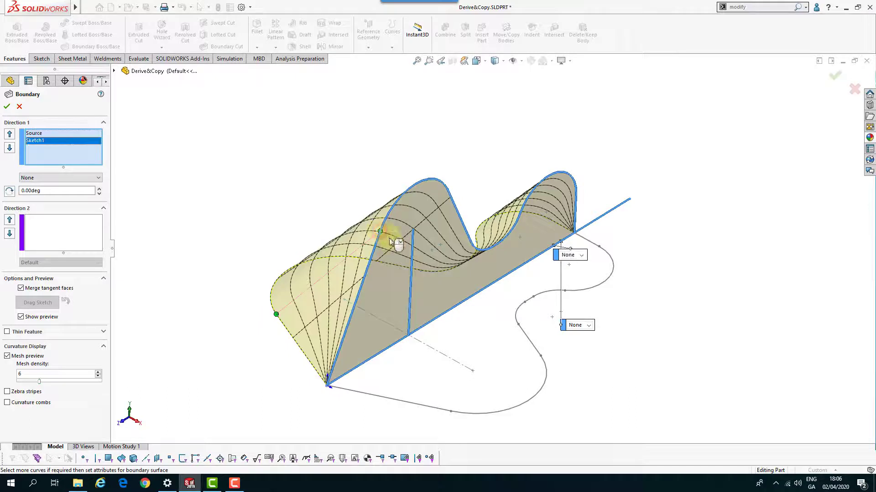
left_click(451, 412)
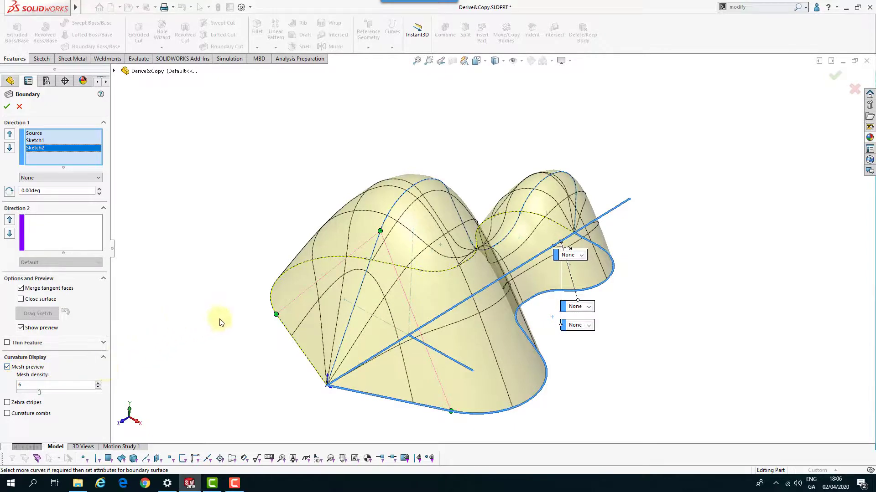
middle_click_drag(221, 318, 209, 355)
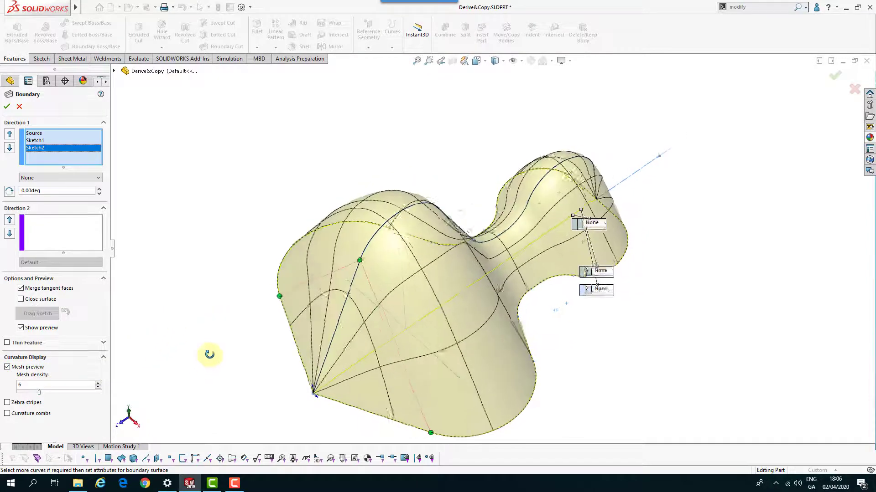
left_click(98, 384)
middle_click_drag(201, 258, 227, 308)
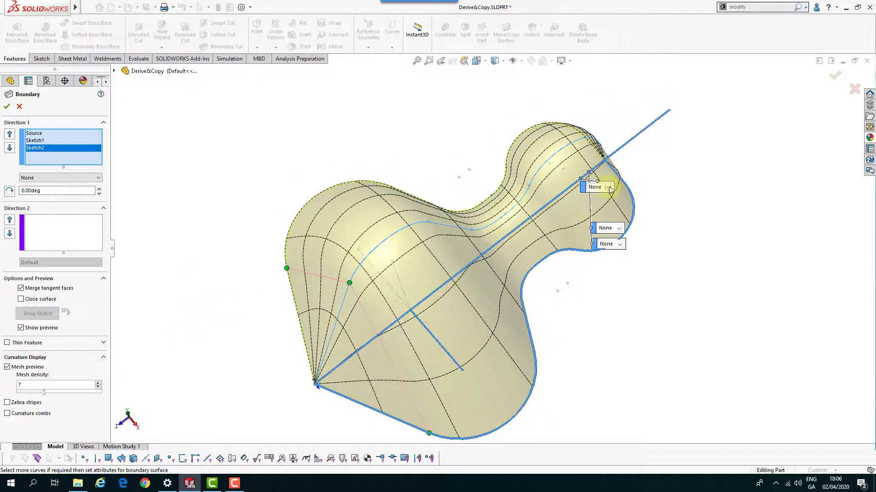
Step: Drag the three connector callouts clear of the boundary preview surface
left_click_drag(588, 189, 612, 115)
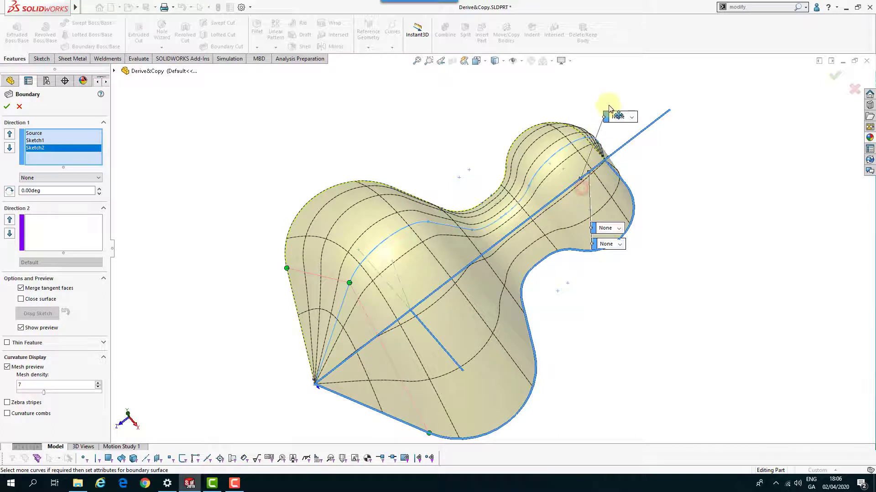
left_click_drag(601, 228, 667, 161)
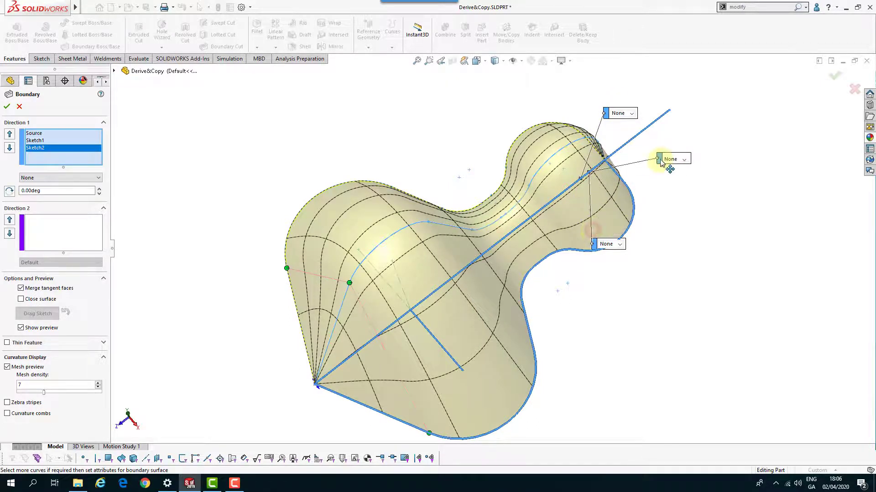
left_click_drag(595, 245, 633, 272)
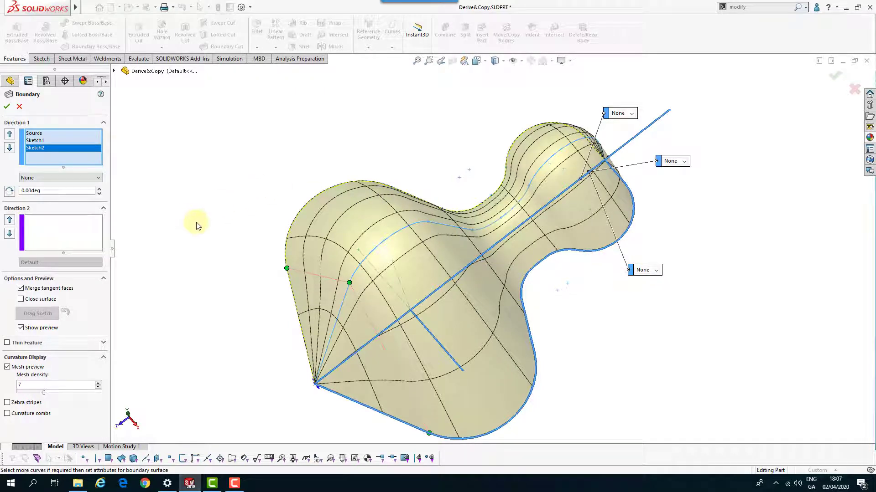
middle_click_drag(577, 401, 532, 375)
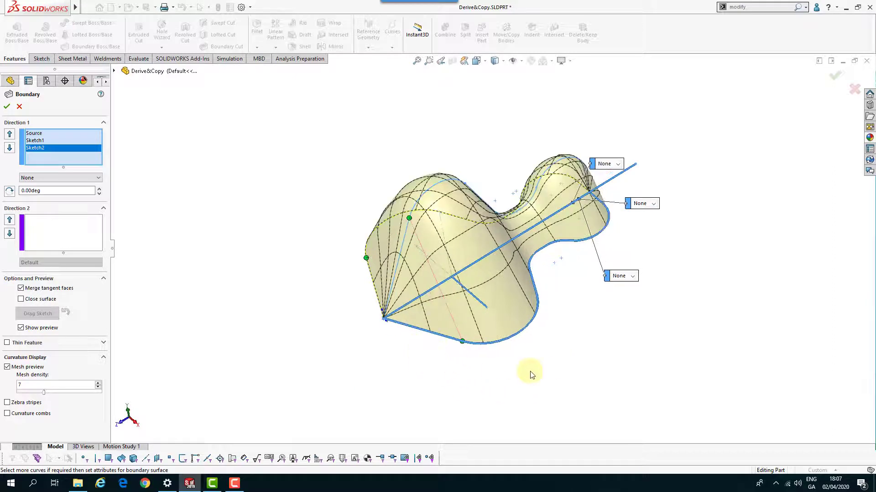
right_click(512, 341)
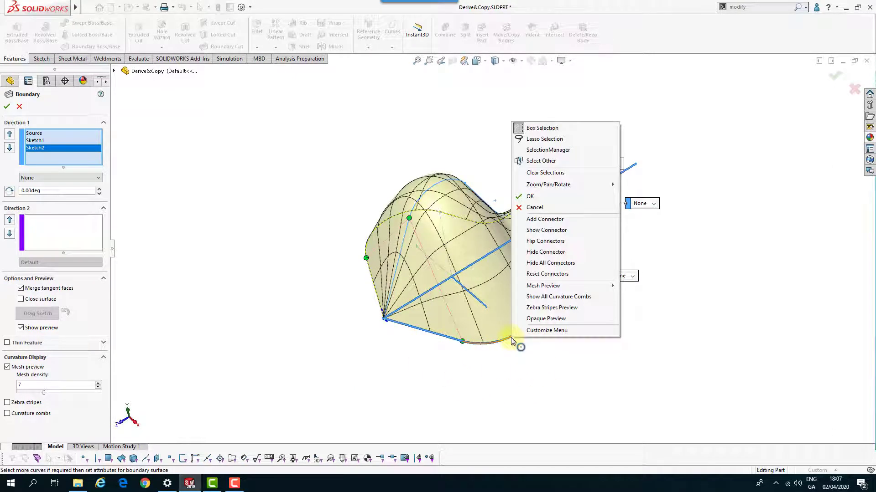
left_click(545, 220)
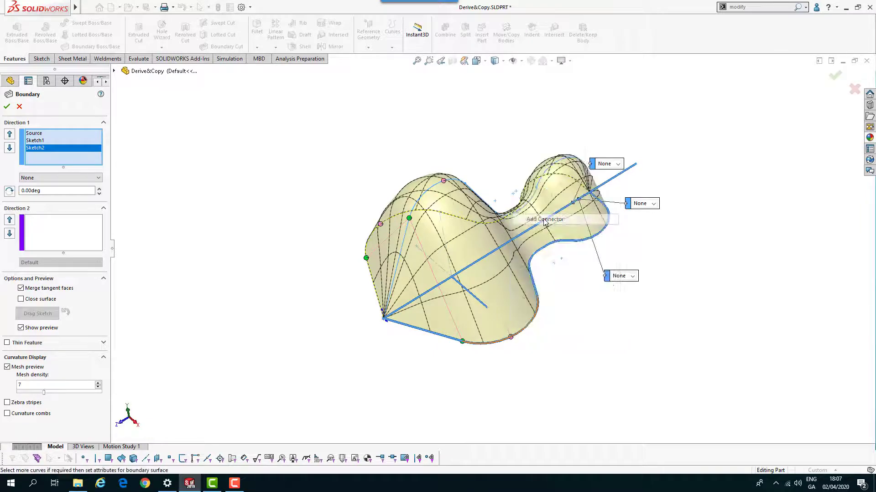
middle_click_drag(378, 219, 491, 280)
scroll(491, 278, "down", 3)
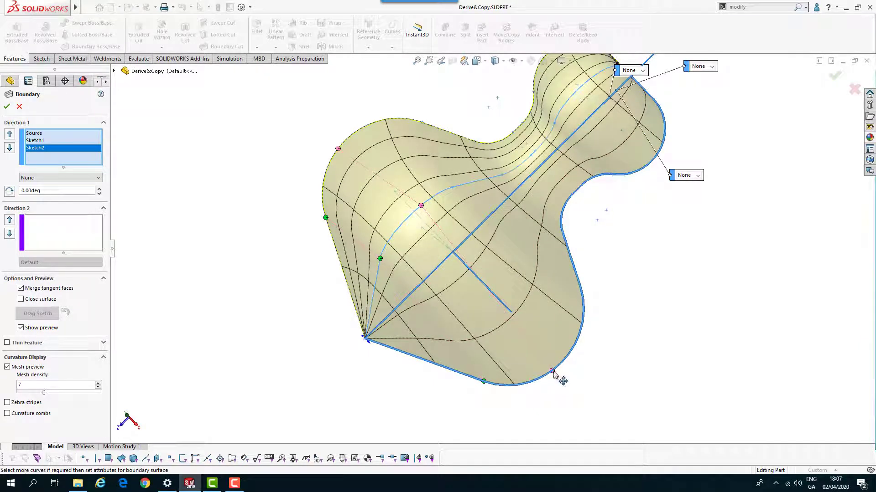
left_click_drag(553, 371, 582, 314)
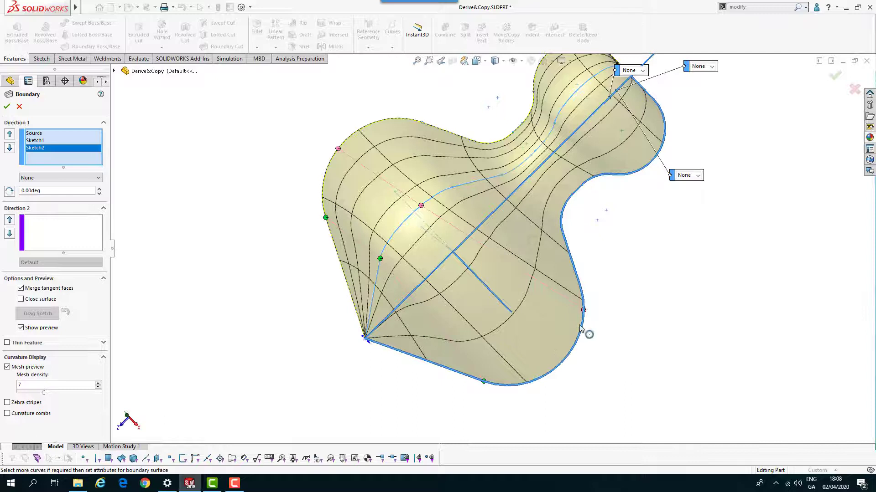
mouse_move(585, 314)
left_mouse_down()
mouse_move(580, 327)
mouse_move(584, 311)
left_mouse_up()
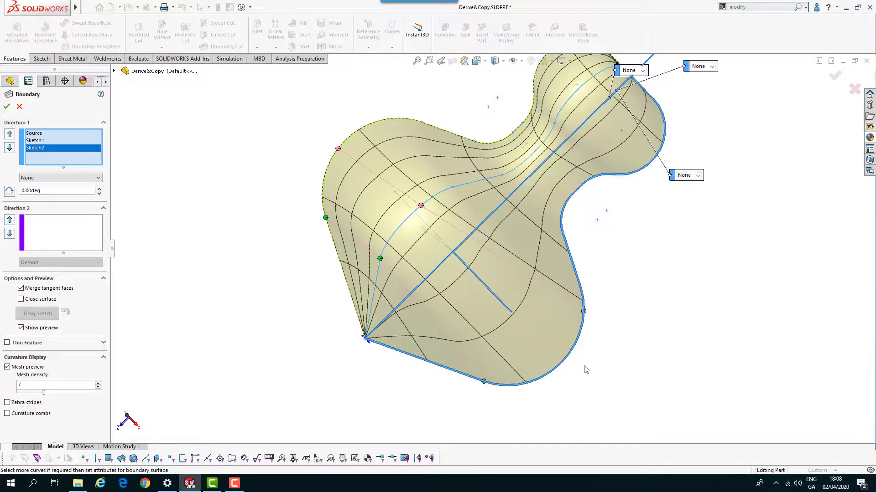
middle_click_drag(583, 311, 575, 285)
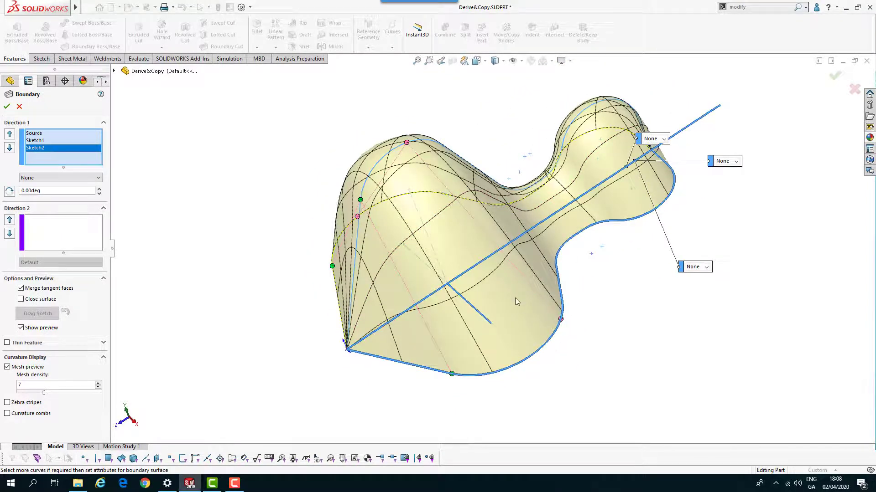
mouse_move(486, 291)
middle_mouse_down()
mouse_move(493, 330)
mouse_move(520, 299)
middle_mouse_up()
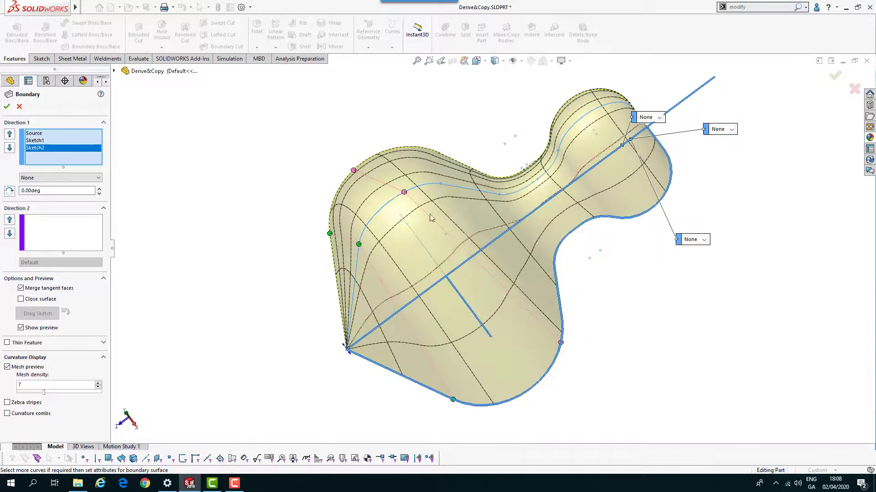
right_click(561, 344)
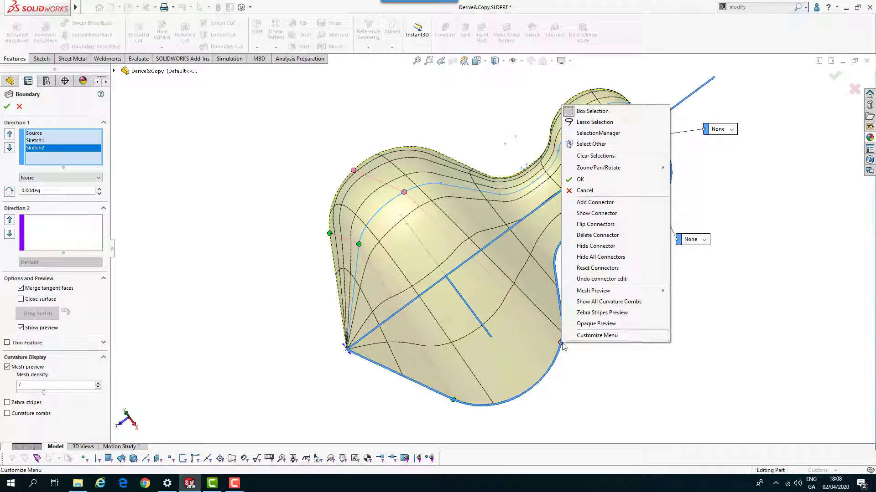
left_click(597, 268)
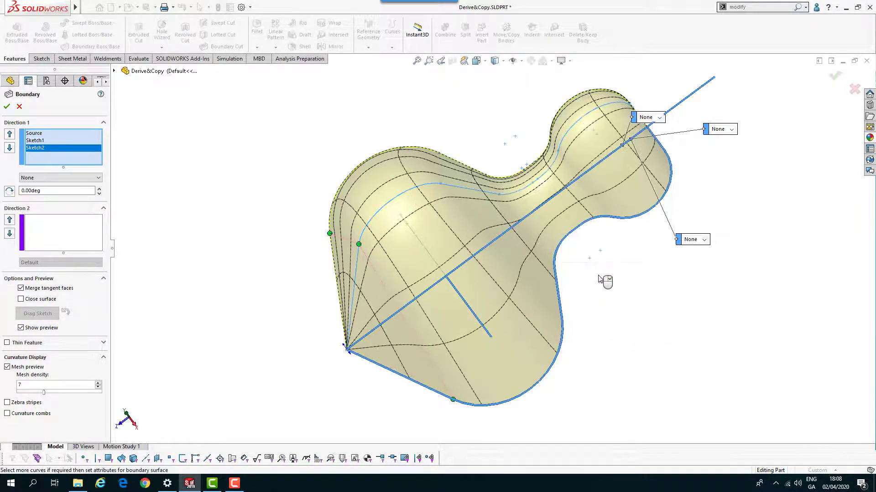
middle_click_drag(589, 375, 591, 347)
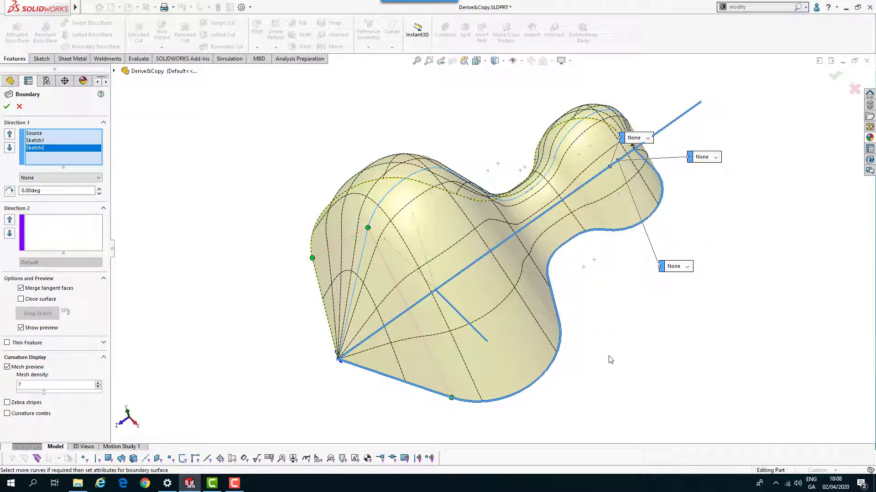
Step: Confirm the Boundary feature to create the Boundary1 solid body
left_click(7, 108)
middle_click_drag(297, 230, 274, 237)
scroll(429, 148, "down", 2)
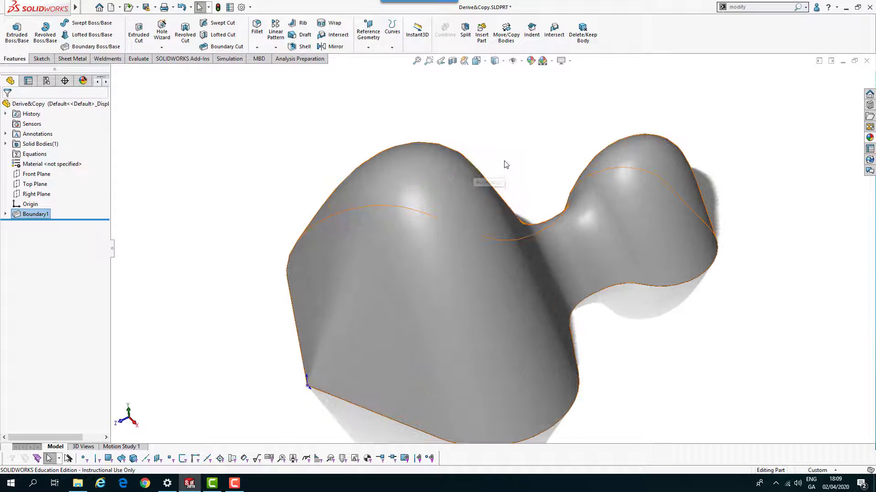
Step: Apply the Plastic > High Gloss > red high gloss plastic appearance to the solid
left_click(531, 61)
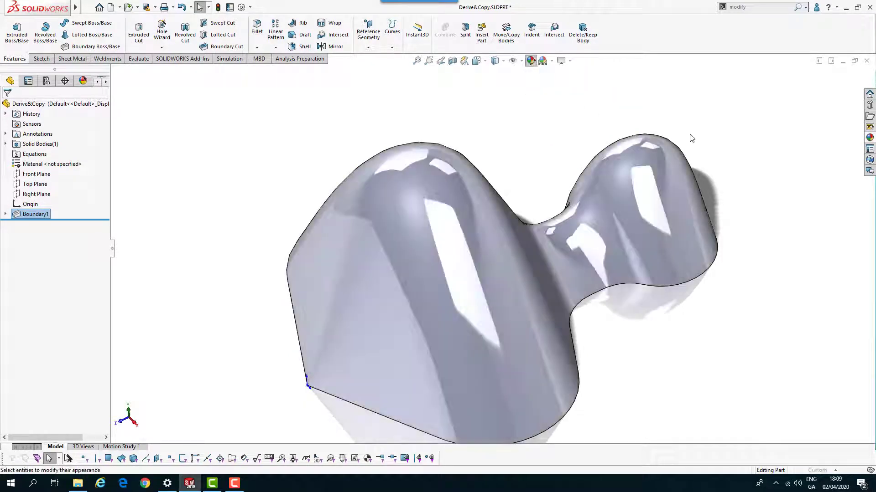
left_click(810, 108)
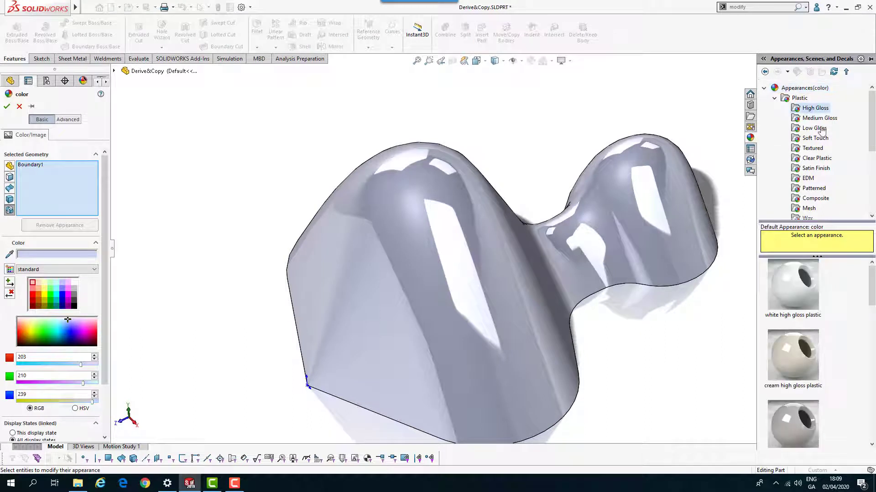
scroll(837, 339, "down", 2)
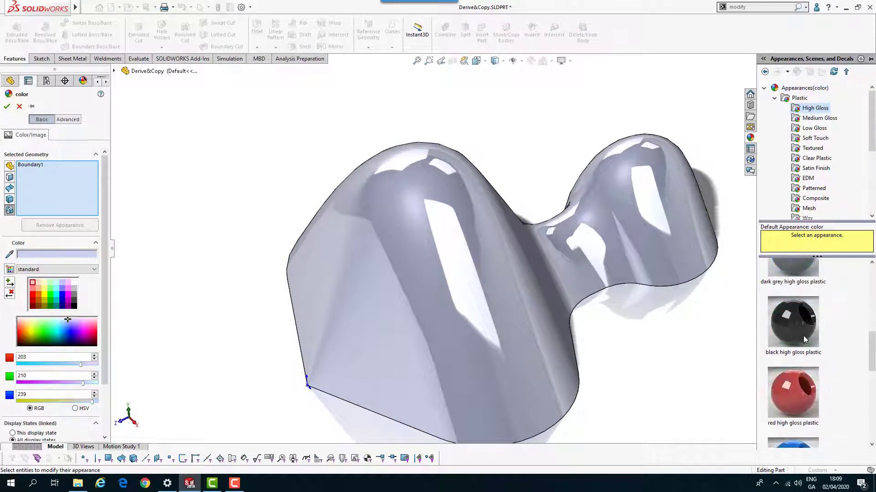
scroll(805, 347, "down", 3)
left_click(791, 290)
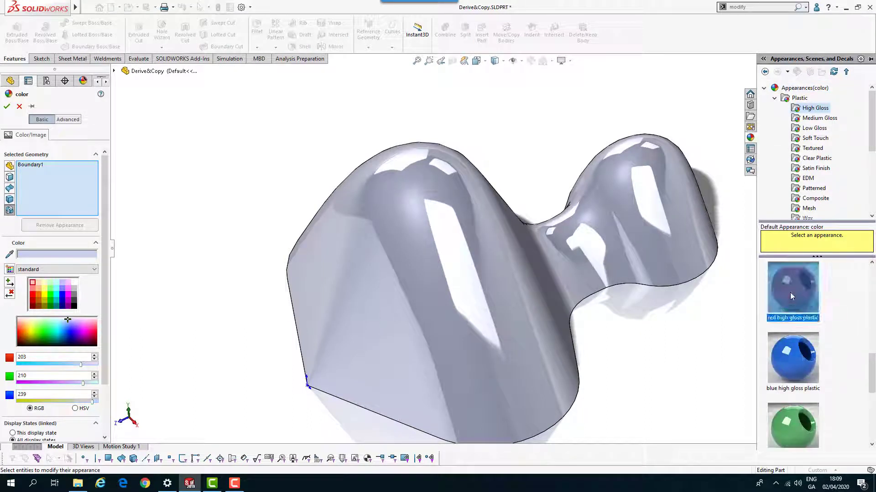
left_click(7, 107)
scroll(491, 255, "up", 3)
mouse_move(556, 318)
middle_mouse_down()
mouse_move(590, 338)
mouse_move(538, 351)
mouse_move(577, 329)
mouse_move(580, 319)
mouse_move(571, 316)
middle_mouse_up()
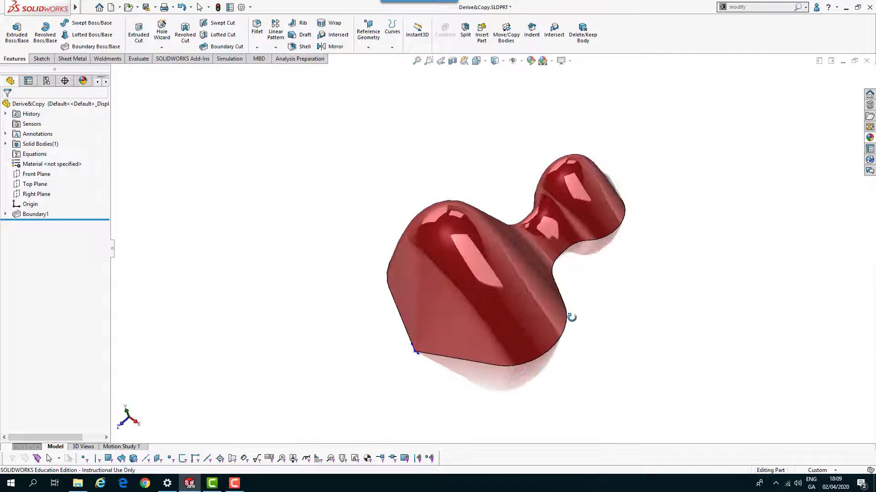